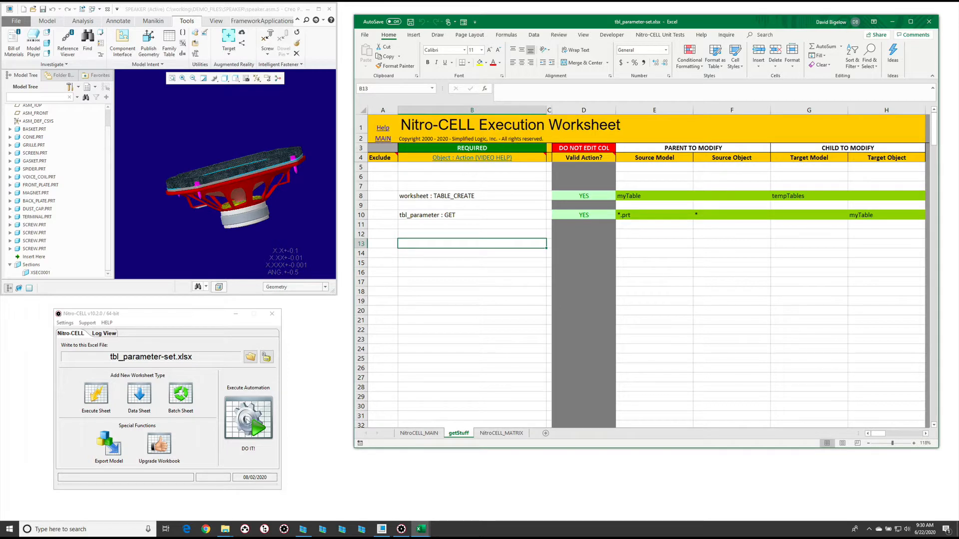
Execute the Nitro-CELL automation on tbl_parameter-set.xlsx and display the tempTables worksheet in Excel.
{"action": "left_click", "coordinate": [248, 422]}
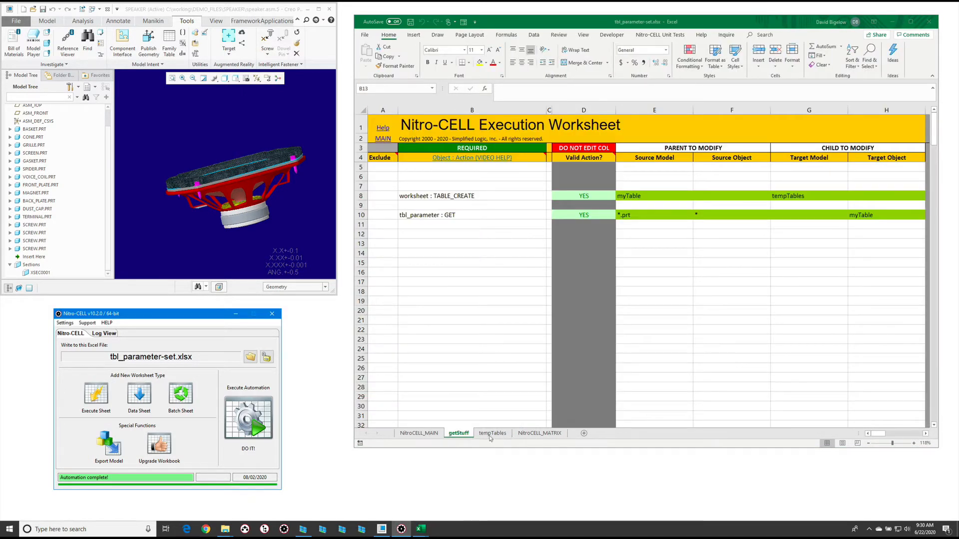
{"action": "left_click", "coordinate": [493, 434]}
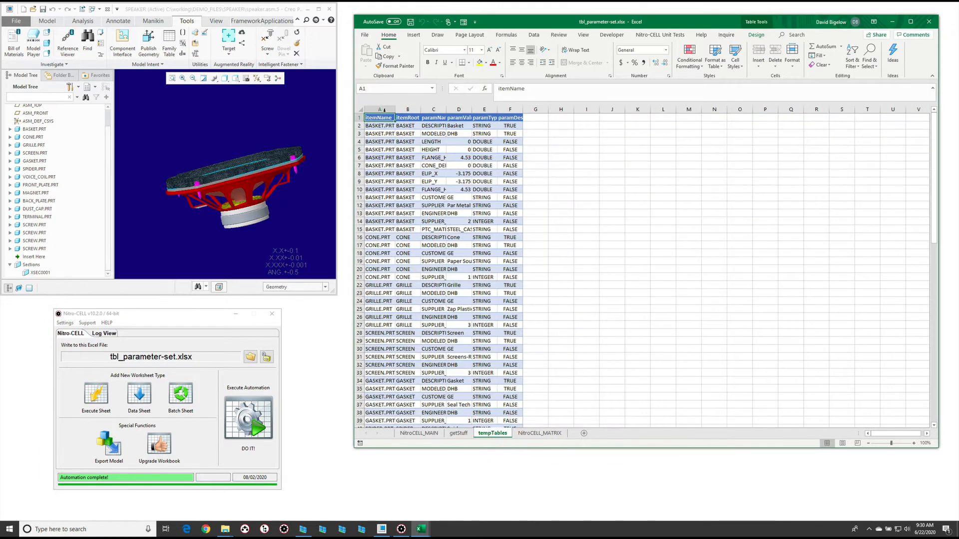
Autofit the column widths of the parameter table on tempTables and look through its rows.
{"action": "left_click_drag", "start_coordinate": [380, 109], "coordinate": [525, 112]}
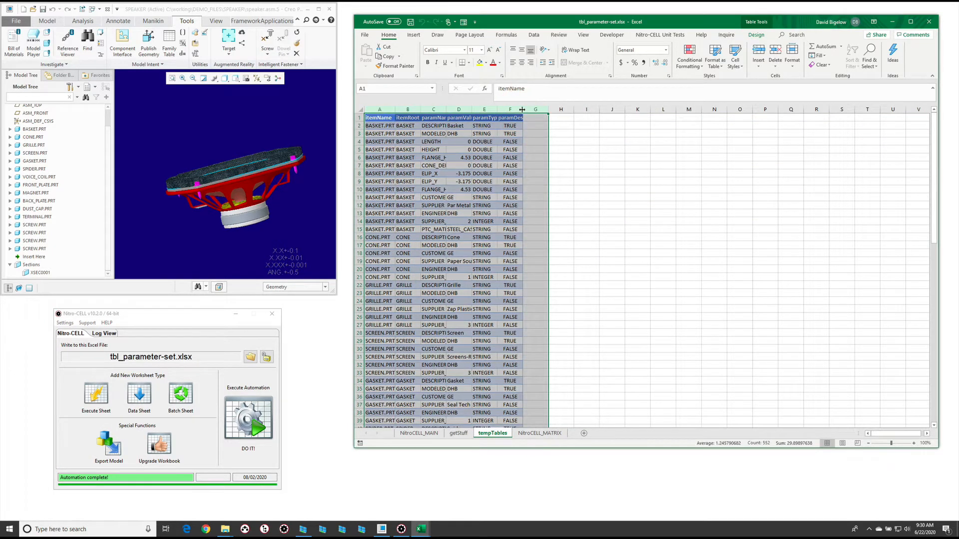
{"action": "double_click", "coordinate": [522, 110]}
{"action": "left_click", "coordinate": [522, 110]}
{"action": "left_click", "coordinate": [468, 206]}
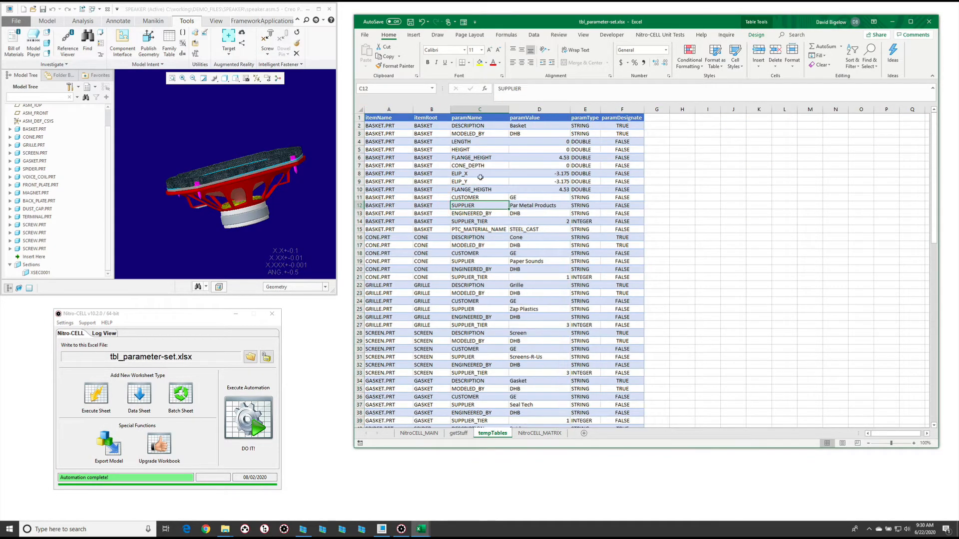
{"action": "scroll", "coordinate": [538, 191], "scroll_direction": "down", "scroll_amount": 4}
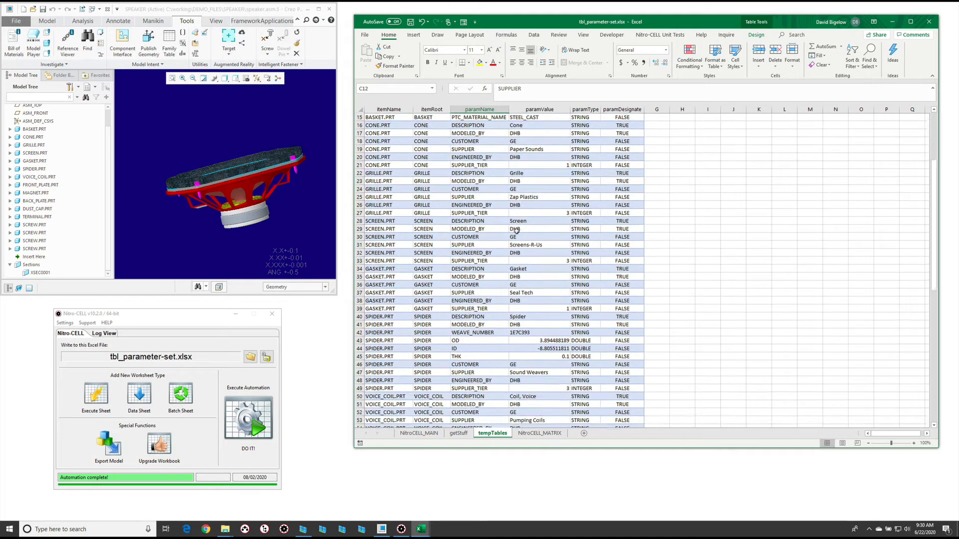
{"action": "scroll", "coordinate": [539, 191], "scroll_direction": "up", "scroll_amount": 4}
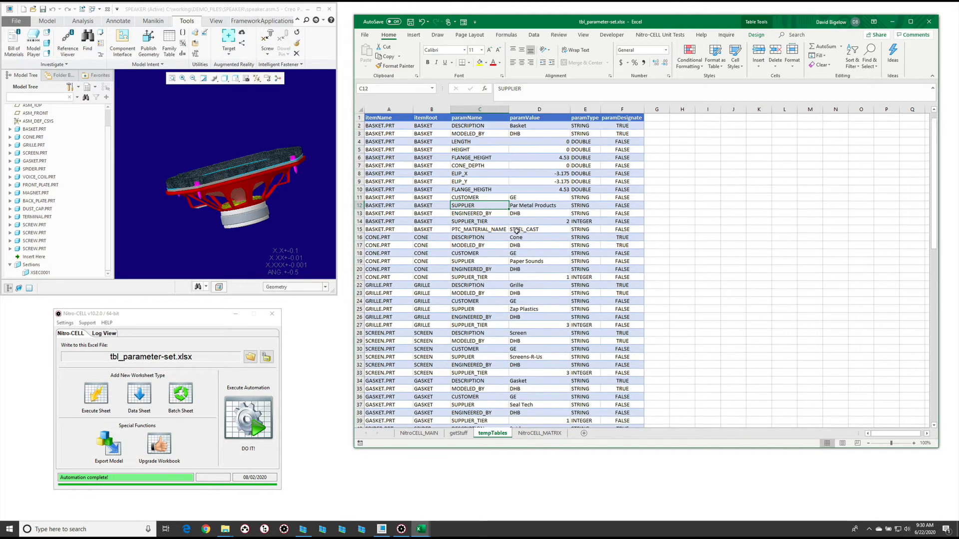
Load the parameter table on the tempTables sheet into the Power Query Editor as a new query.
{"action": "left_click", "coordinate": [458, 433]}
{"action": "left_click", "coordinate": [492, 433]}
{"action": "left_click", "coordinate": [472, 212]}
{"action": "left_click", "coordinate": [533, 35]}
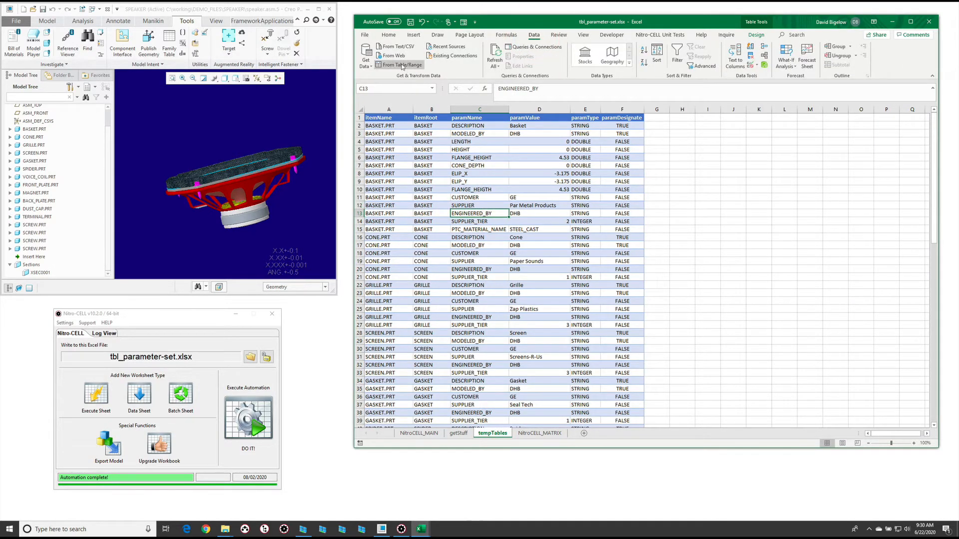
{"action": "left_click", "coordinate": [402, 65]}
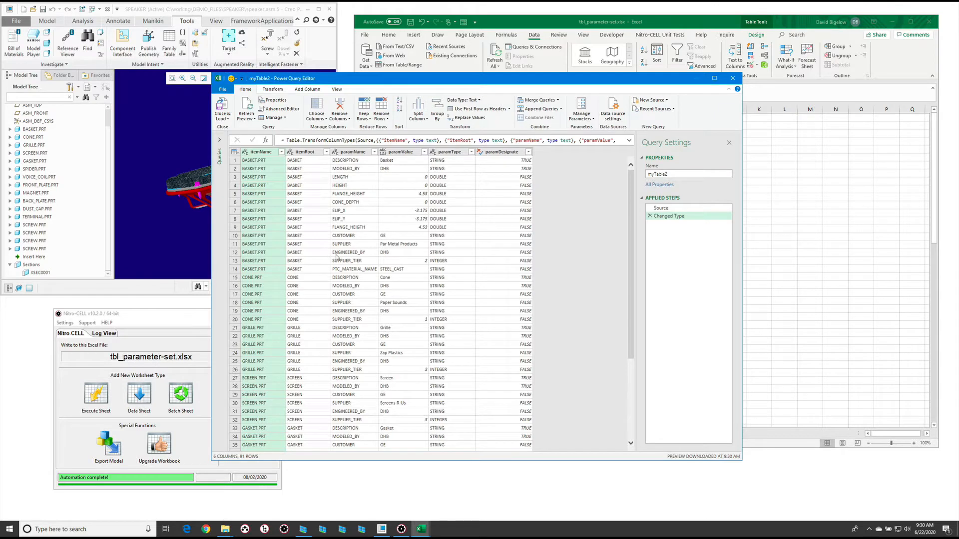
Filter the paramName column to keep only the ENGINEERED_BY and MODELED_BY rows.
{"action": "left_click", "coordinate": [374, 152]}
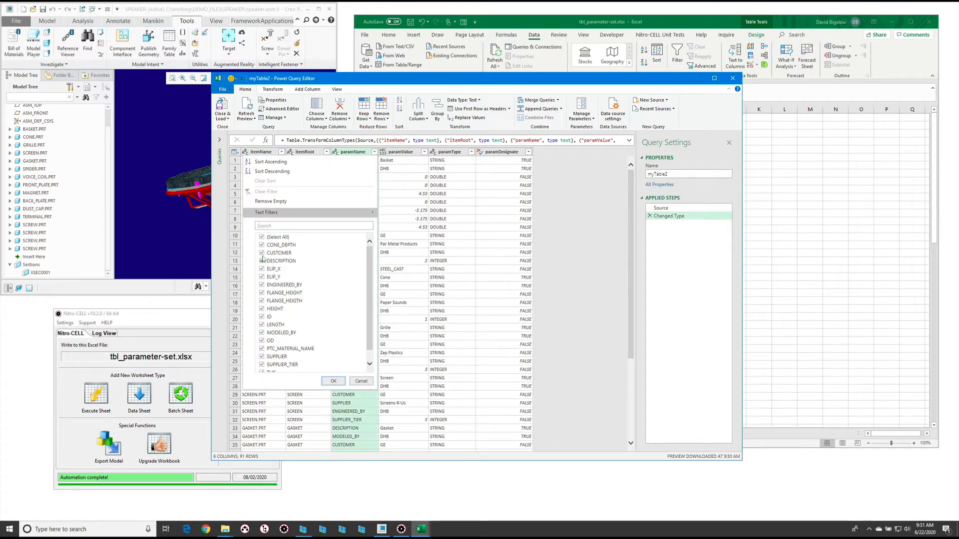
{"action": "left_click", "coordinate": [262, 237]}
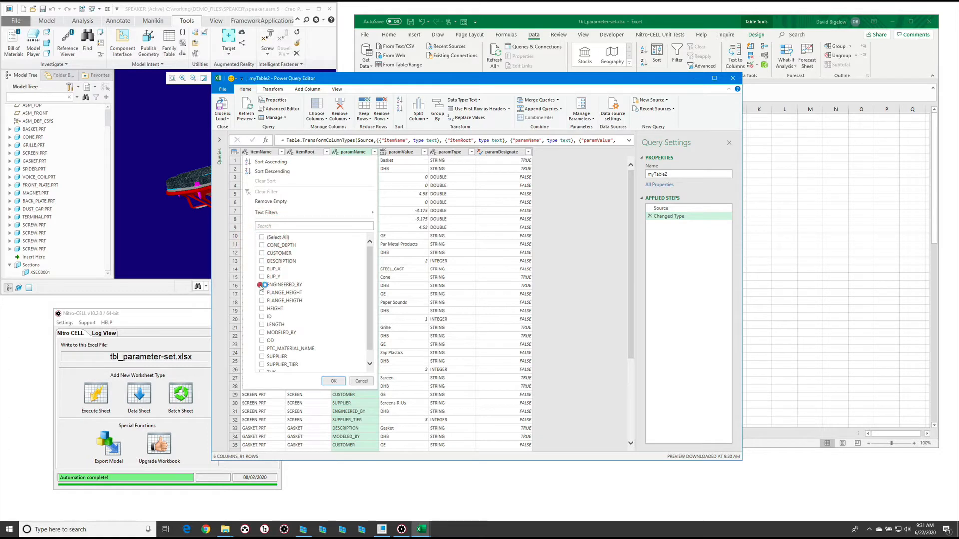
{"action": "left_click", "coordinate": [262, 284]}
{"action": "left_click", "coordinate": [261, 333]}
{"action": "left_click", "coordinate": [333, 381]}
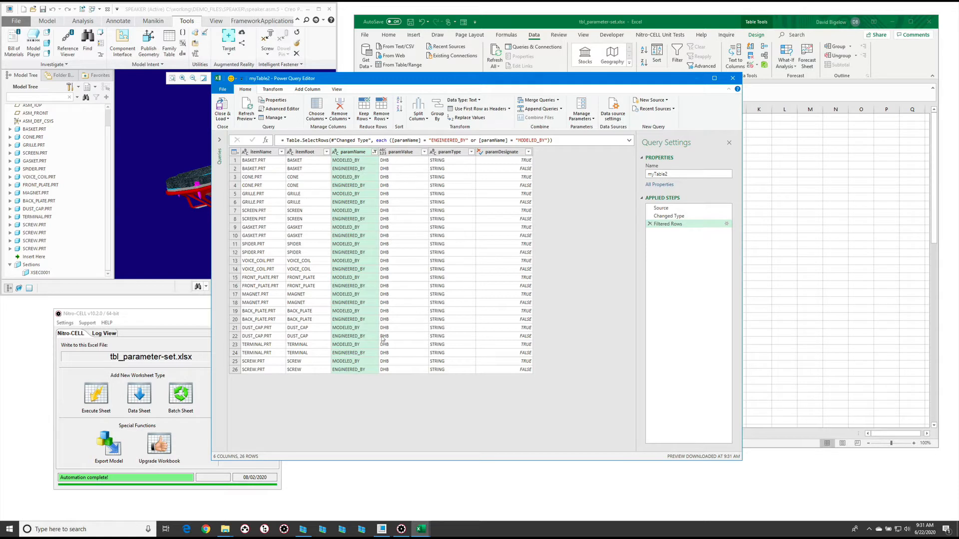
Replace the value DHB with COOL throughout the paramValue column.
{"action": "left_click", "coordinate": [401, 161]}
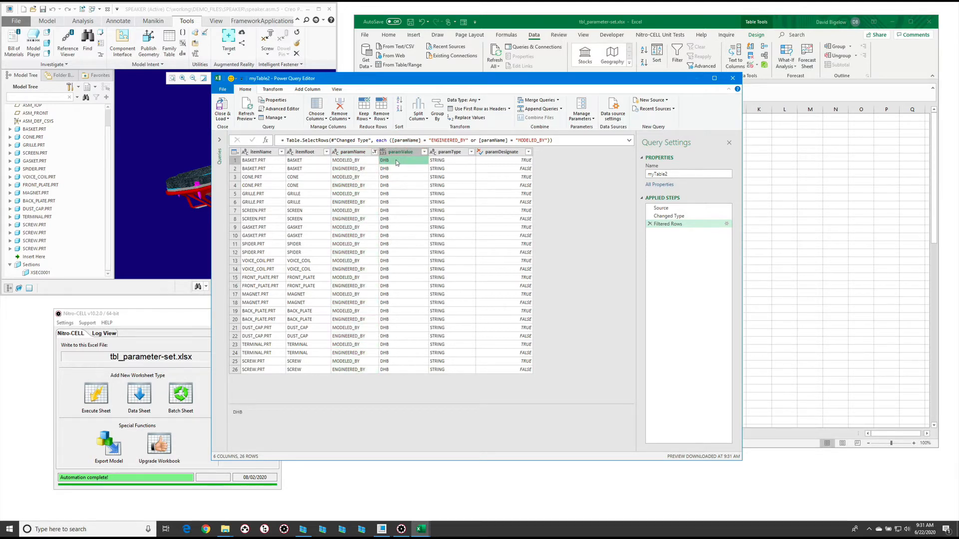
{"action": "right_click", "coordinate": [396, 162]}
{"action": "left_click", "coordinate": [450, 186]}
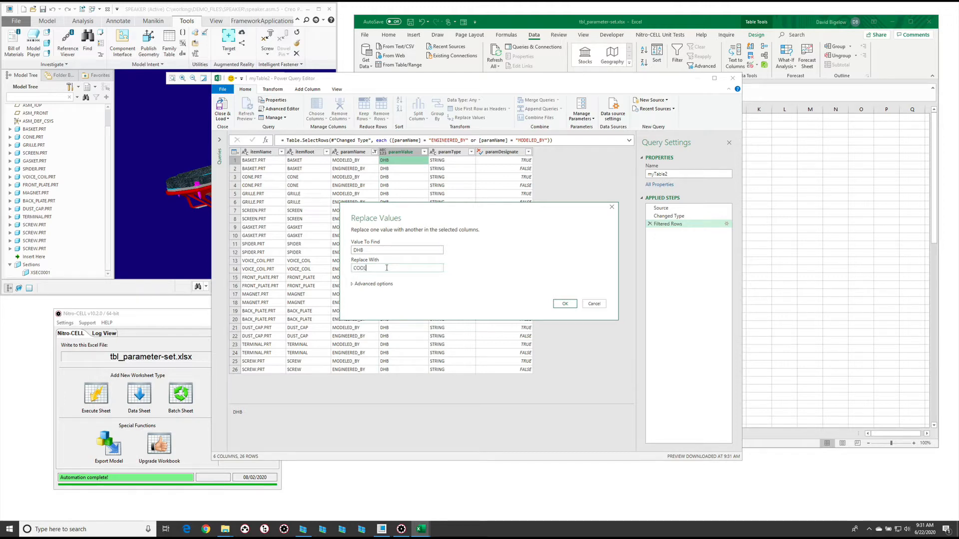
{"action": "left_click", "coordinate": [573, 304]}
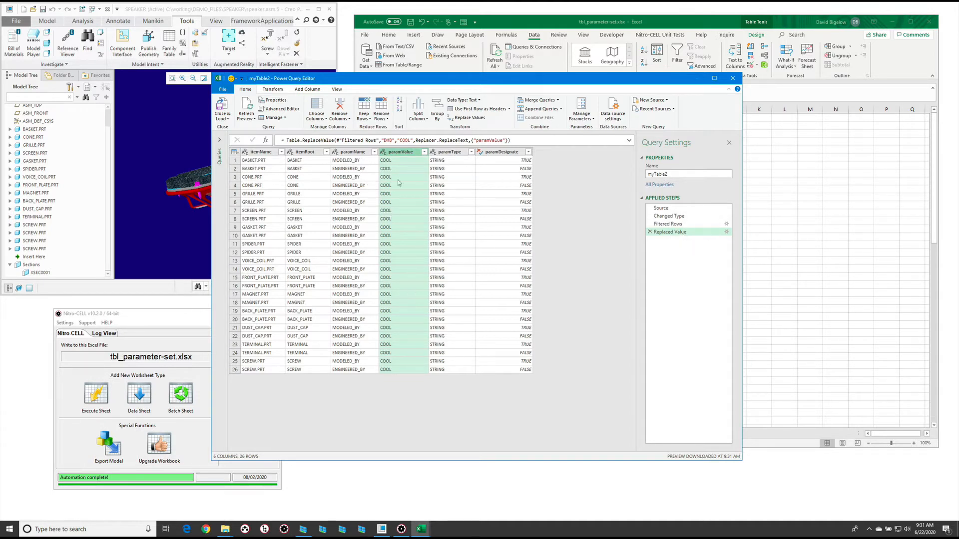
Check the settings of the value replacement and delete that Replaced Value step from the query.
{"action": "double_click", "coordinate": [670, 231]}
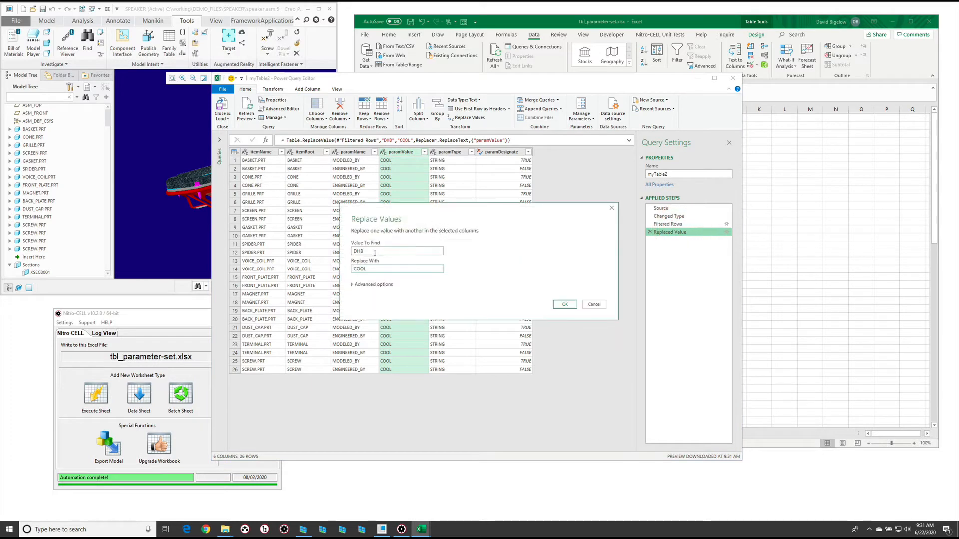
{"action": "double_click", "coordinate": [364, 250]}
{"action": "left_click", "coordinate": [594, 305]}
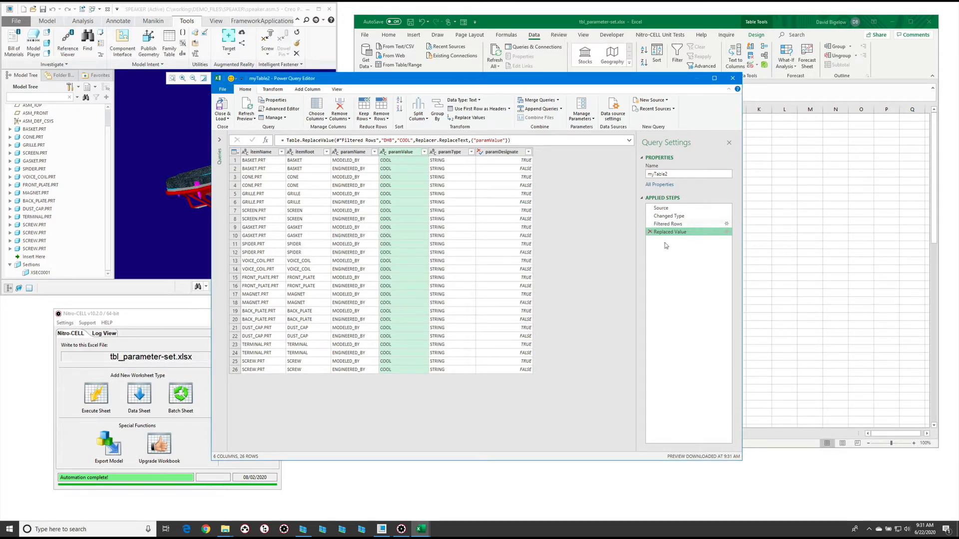
{"action": "left_click", "coordinate": [650, 231]}
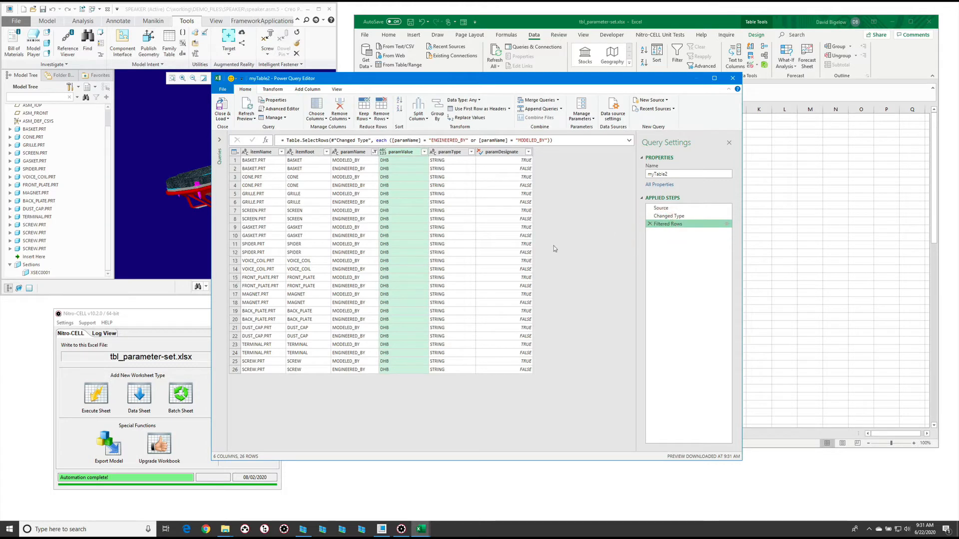
Rename the paramValue column to paramValue_OLD.
{"action": "double_click", "coordinate": [408, 152]}
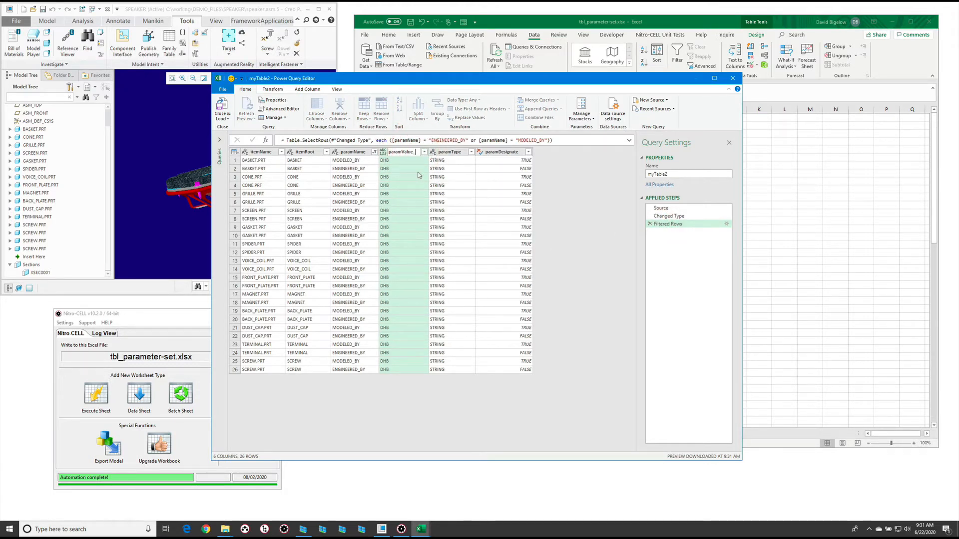
{"action": "type", "text": "_OLD"}
{"action": "key", "text": "Return"}
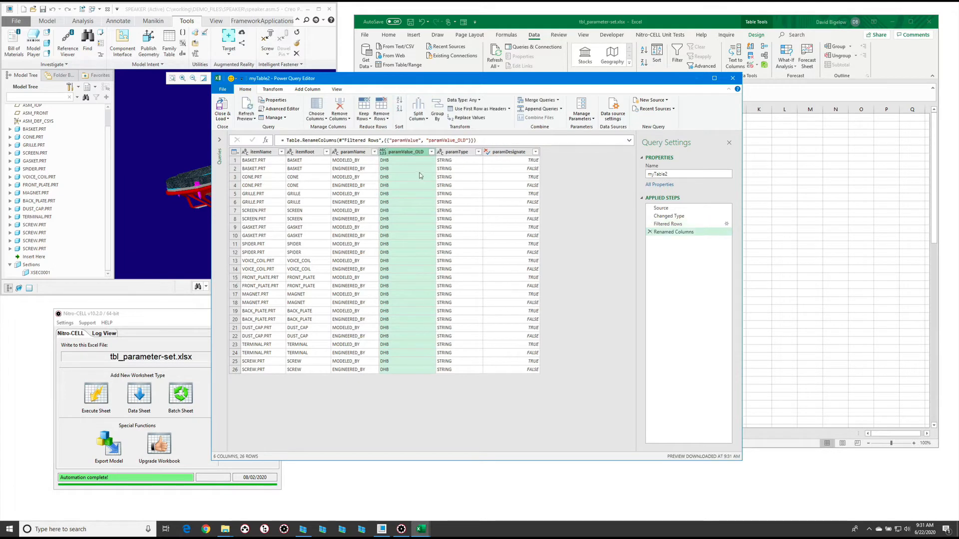
Add a custom column named paramValue with the constant text "NICE" and place it directly after paramValue_OLD.
{"action": "left_click", "coordinate": [306, 90]}
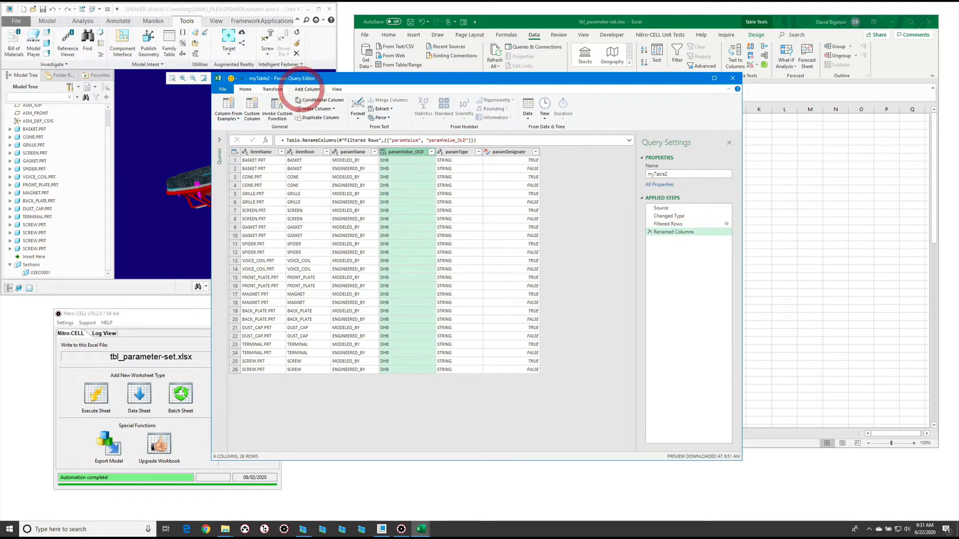
{"action": "left_click", "coordinate": [255, 109]}
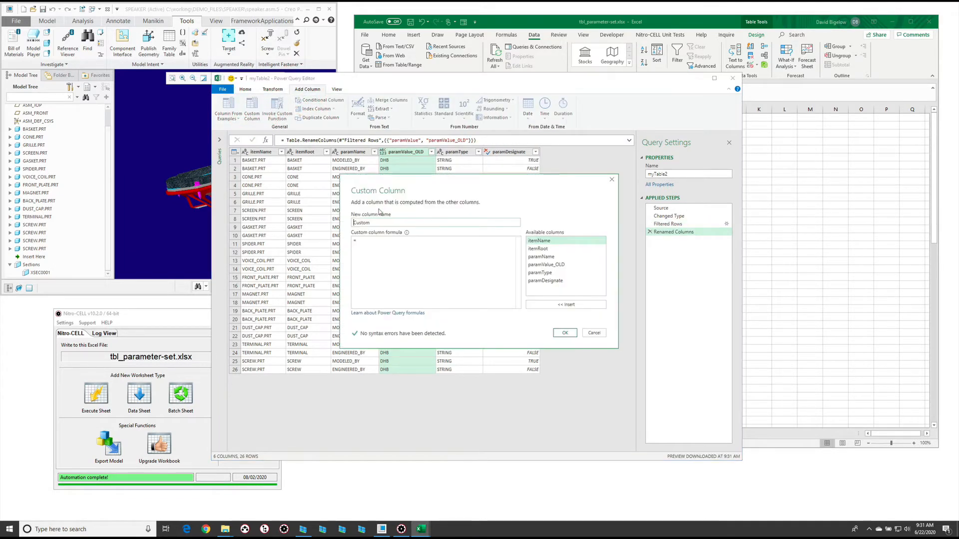
{"action": "left_click_drag", "start_coordinate": [379, 225], "coordinate": [283, 212]}
{"action": "type", "text": "paramValue"}
{"action": "left_click", "coordinate": [436, 265]}
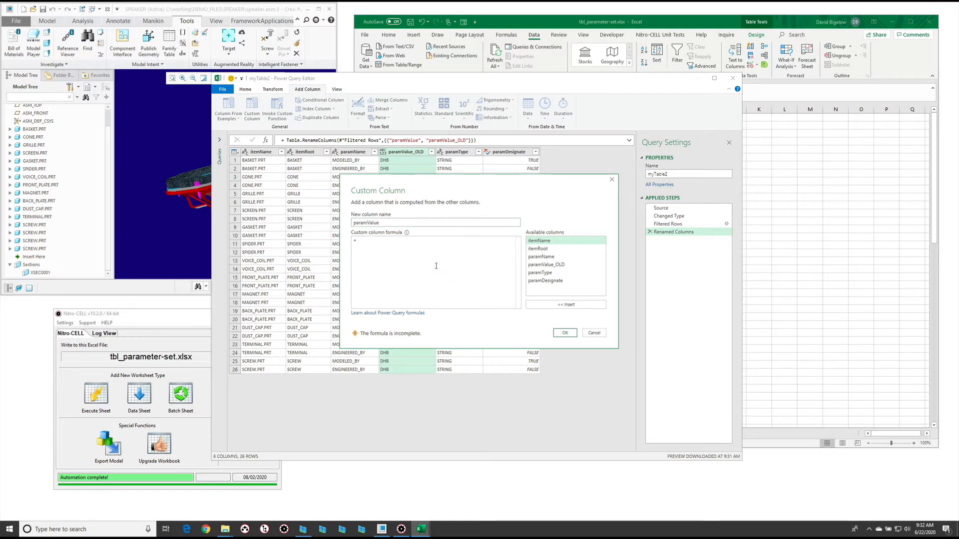
{"action": "type", "text": "\"NICE"}
{"action": "left_click", "coordinate": [567, 333]}
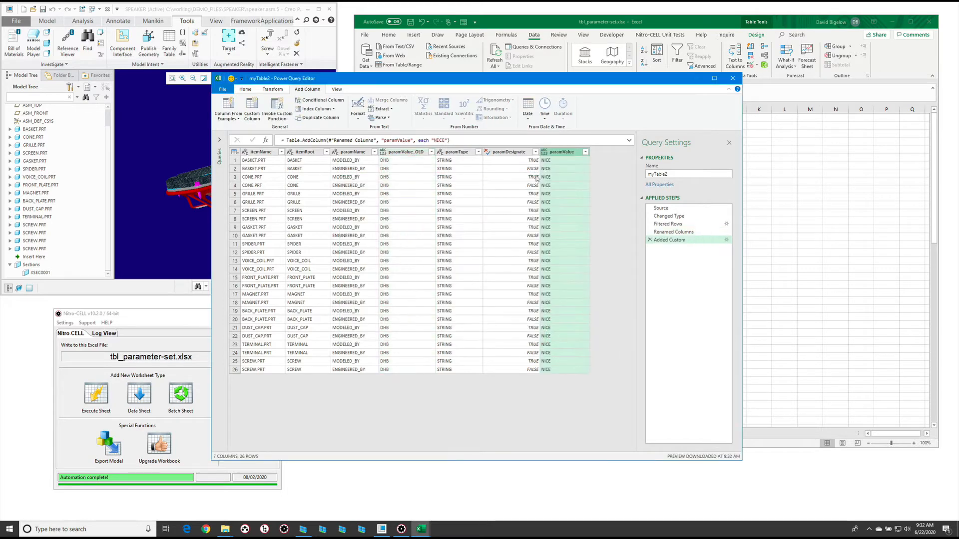
{"action": "left_click", "coordinate": [410, 153]}
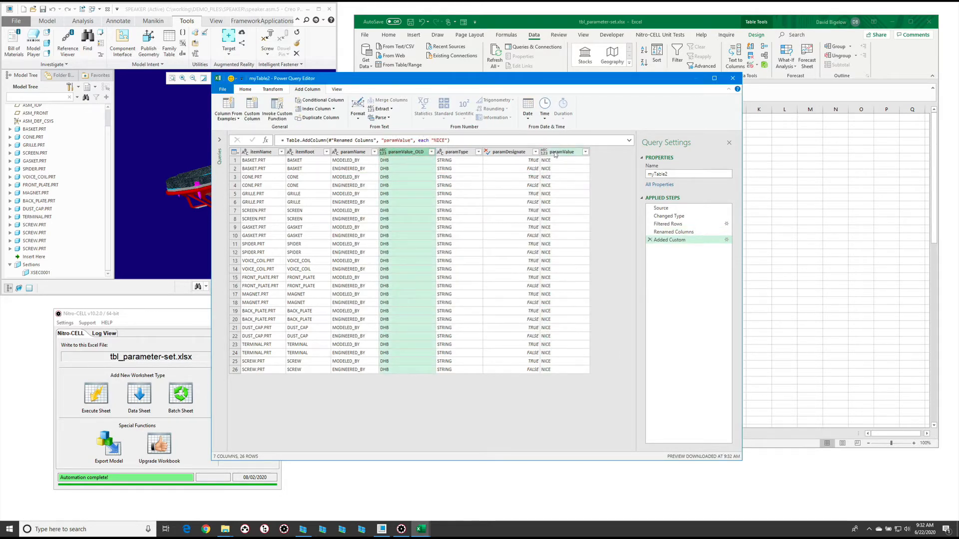
{"action": "left_click_drag", "start_coordinate": [561, 154], "coordinate": [436, 161]}
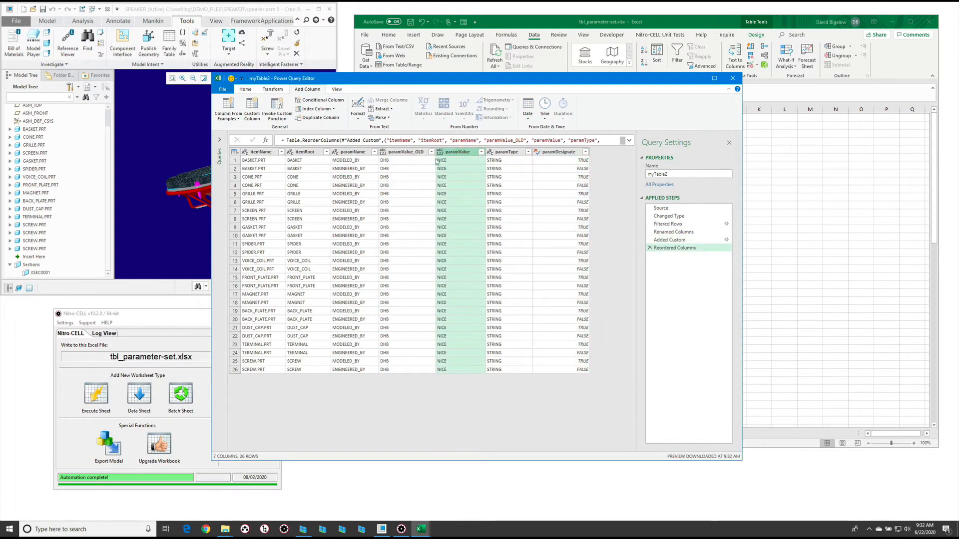
{"action": "left_click", "coordinate": [259, 155]}
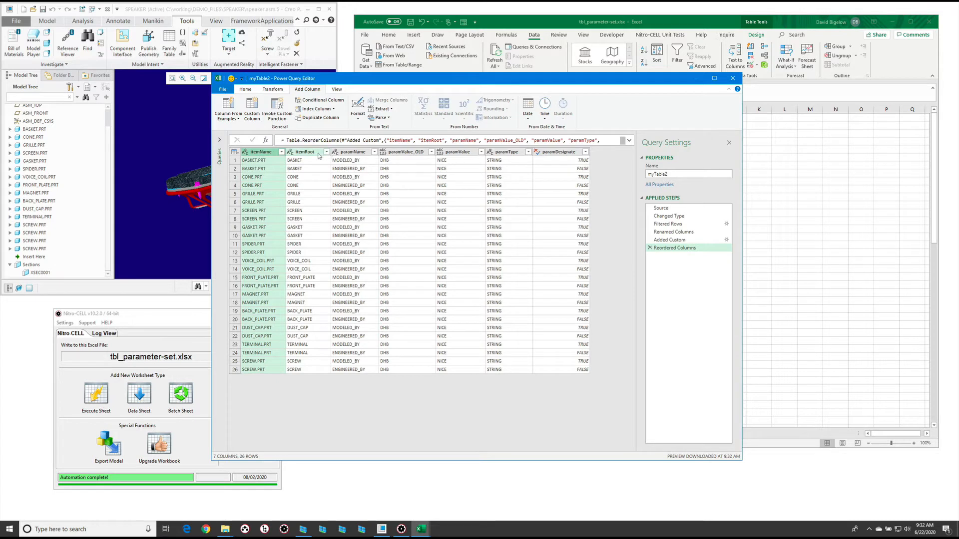
{"action": "left_click", "coordinate": [343, 155]}
{"action": "left_click", "coordinate": [470, 154]}
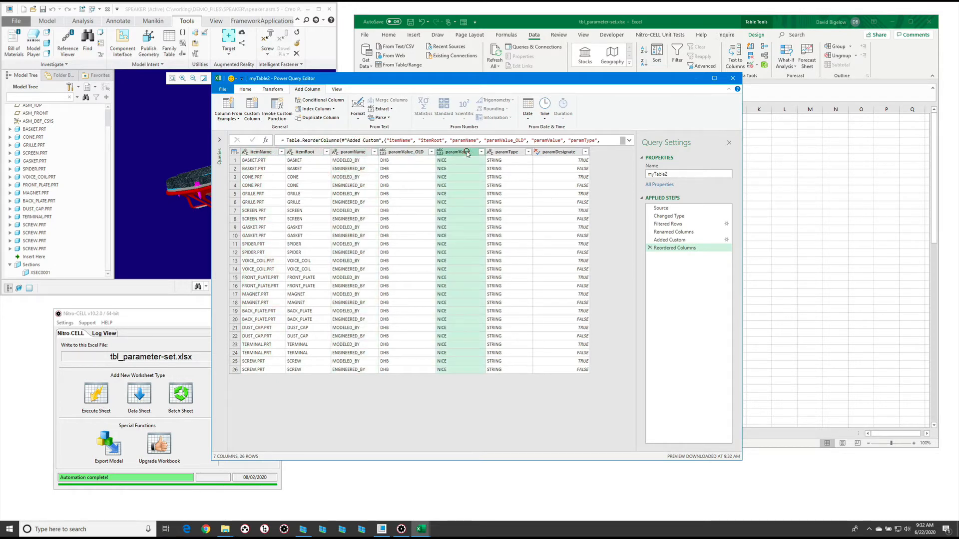
{"action": "left_click", "coordinate": [515, 154]}
{"action": "left_click", "coordinate": [562, 153]}
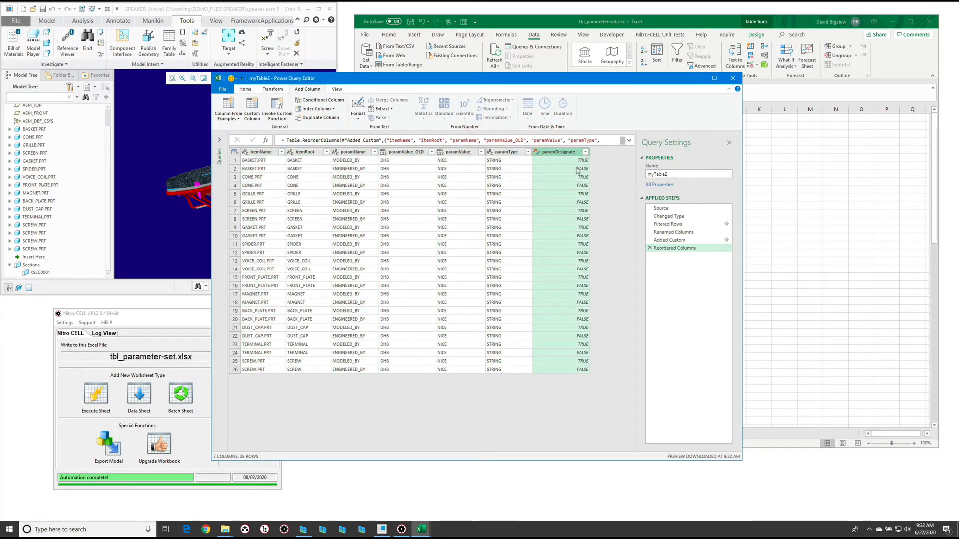
Replace every FALSE value in the paramDesignate column with TRUE.
{"action": "left_click", "coordinate": [570, 170]}
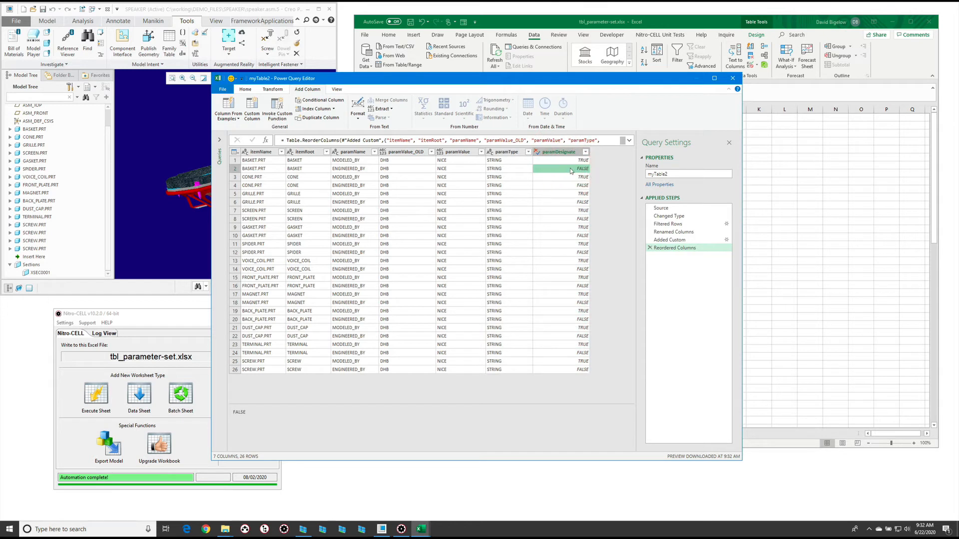
{"action": "right_click", "coordinate": [571, 170]}
{"action": "left_click", "coordinate": [611, 194]}
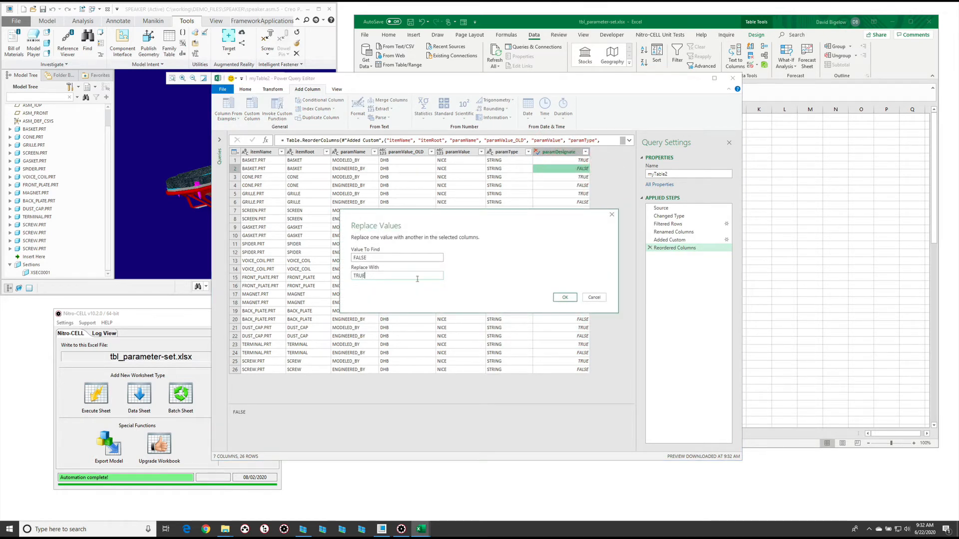
{"action": "left_click", "coordinate": [565, 297]}
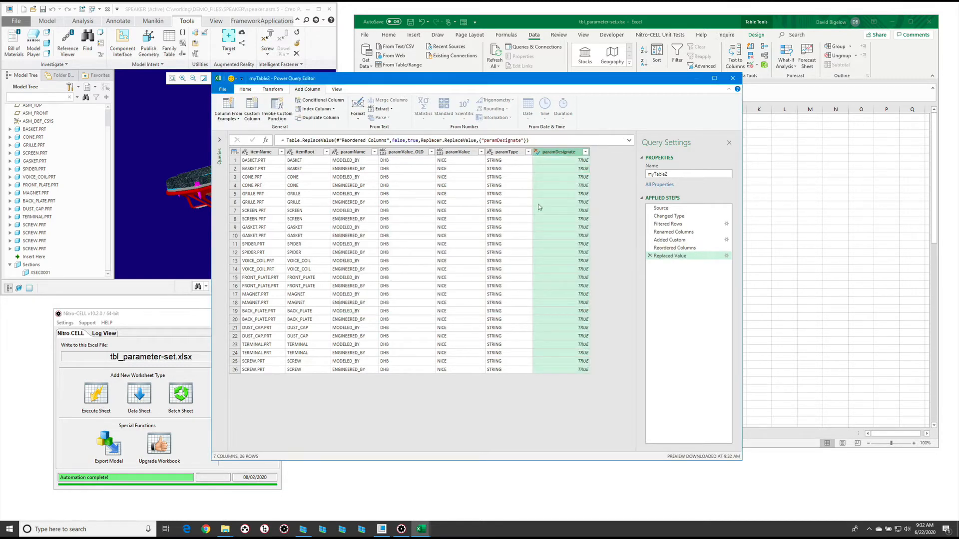
Remove the paramValue_OLD column and close the Power Query Editor, keeping the changes.
{"action": "left_click", "coordinate": [394, 153]}
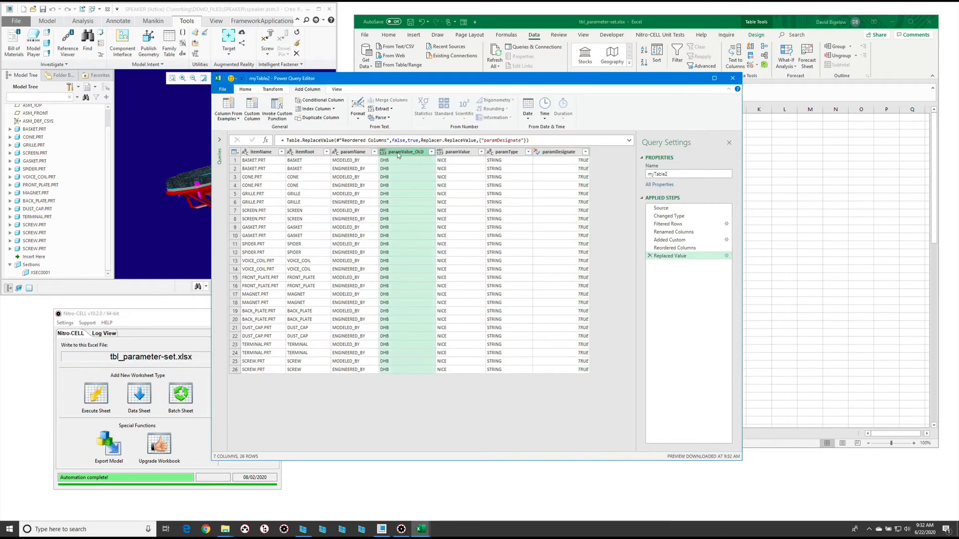
{"action": "right_click", "coordinate": [399, 154]}
{"action": "left_click", "coordinate": [432, 170]}
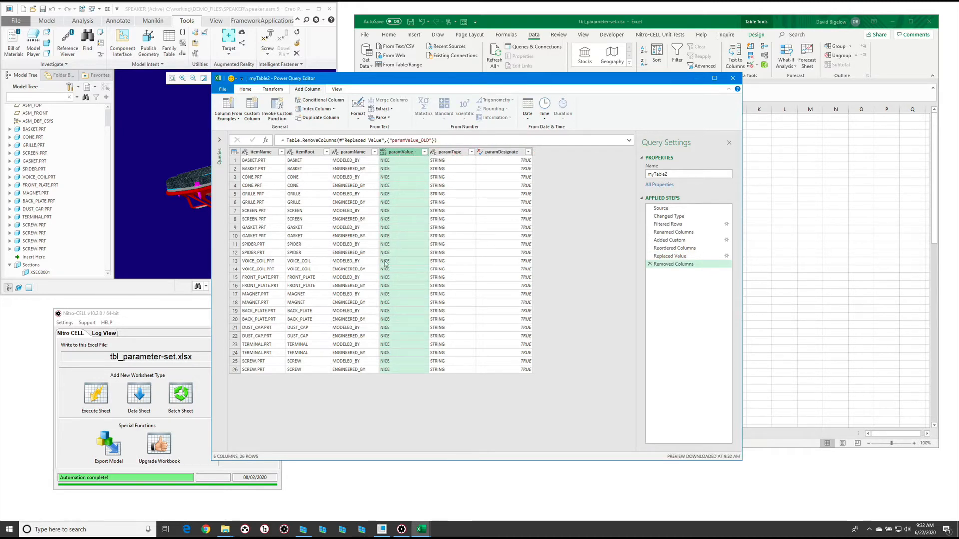
{"action": "left_click", "coordinate": [733, 78]}
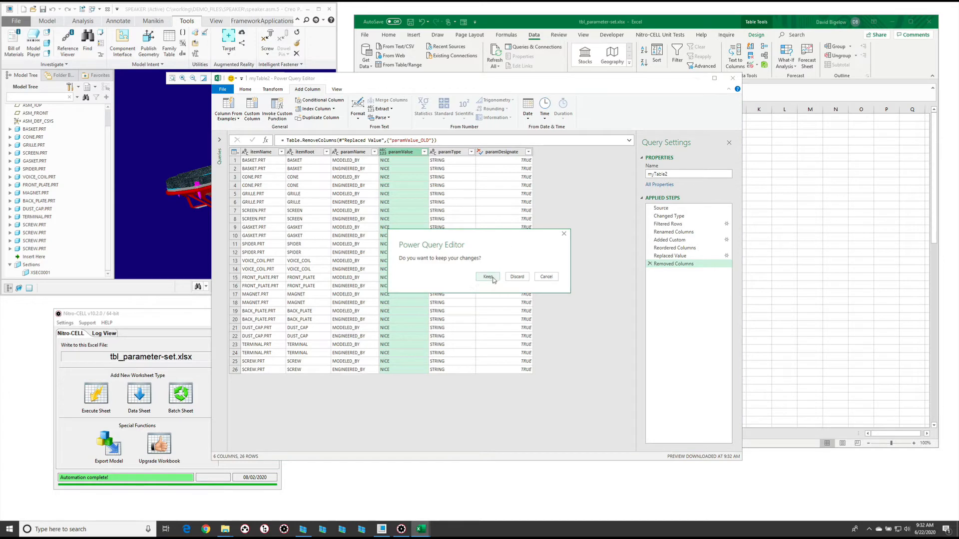
{"action": "left_click", "coordinate": [489, 277]}
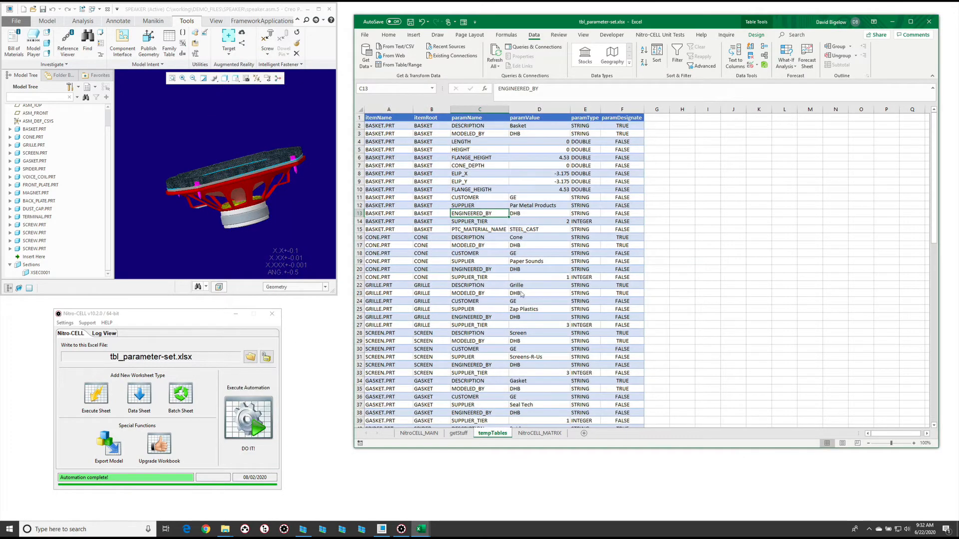
Move the Sheet24 worksheet so it sits directly after tempTables.
{"action": "left_click", "coordinate": [445, 191]}
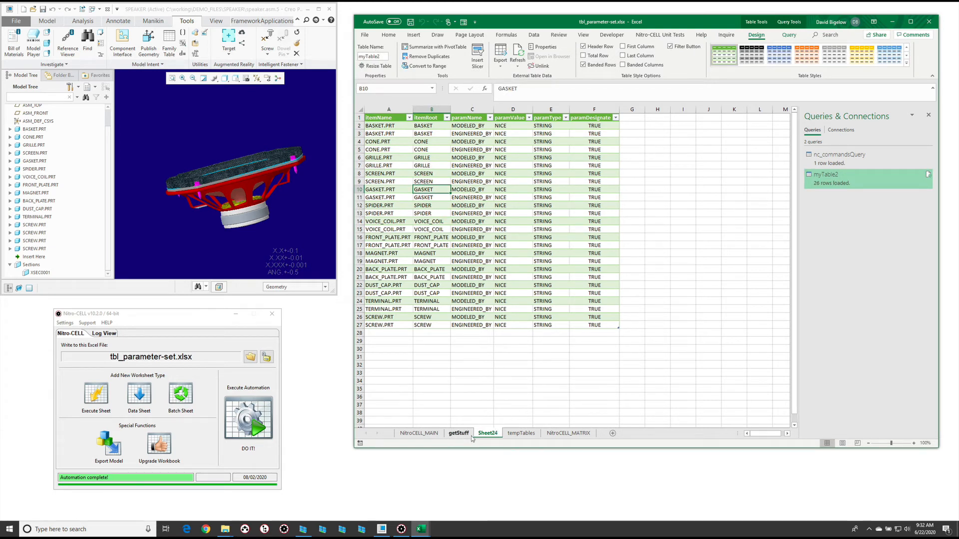
{"action": "left_click_drag", "start_coordinate": [487, 433], "coordinate": [542, 434]}
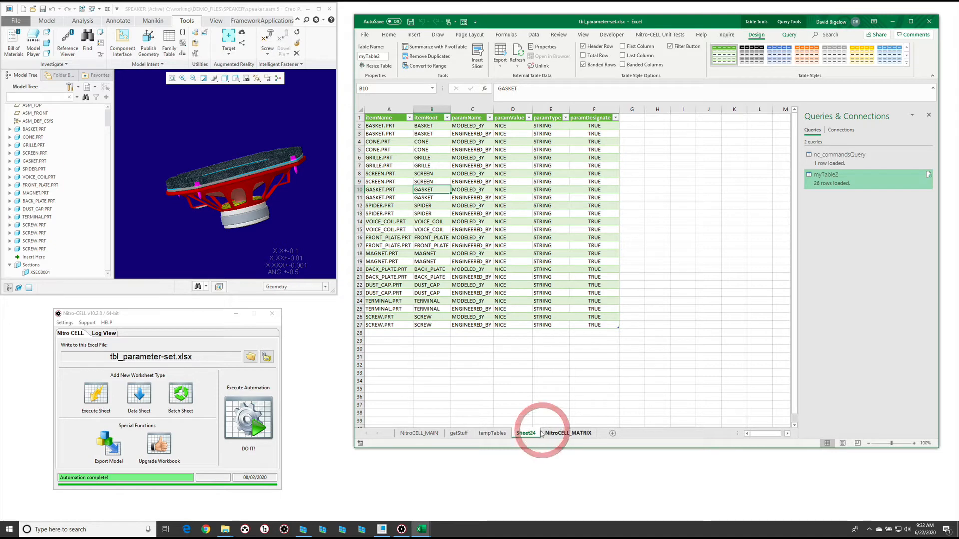
Add a Nitro-CELL execute worksheet named sendStuff, set to be run by NitroCELL_MAIN.
{"action": "left_click", "coordinate": [65, 379]}
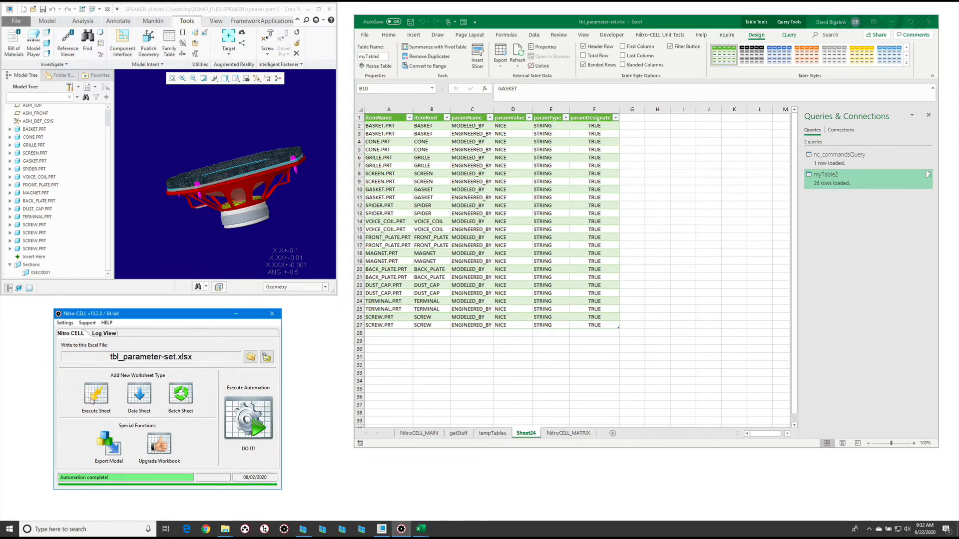
{"action": "left_click", "coordinate": [94, 395]}
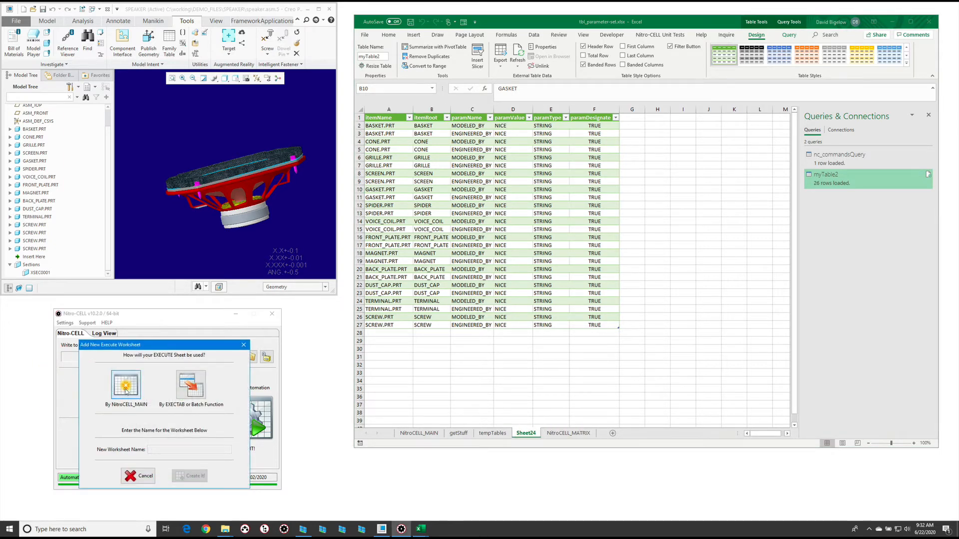
{"action": "left_click", "coordinate": [126, 390]}
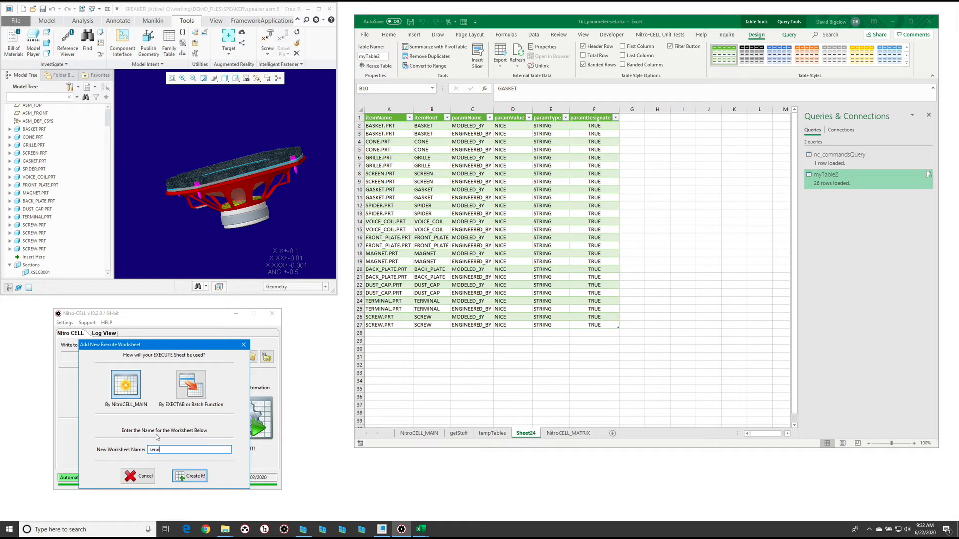
{"action": "key", "text": "Return"}
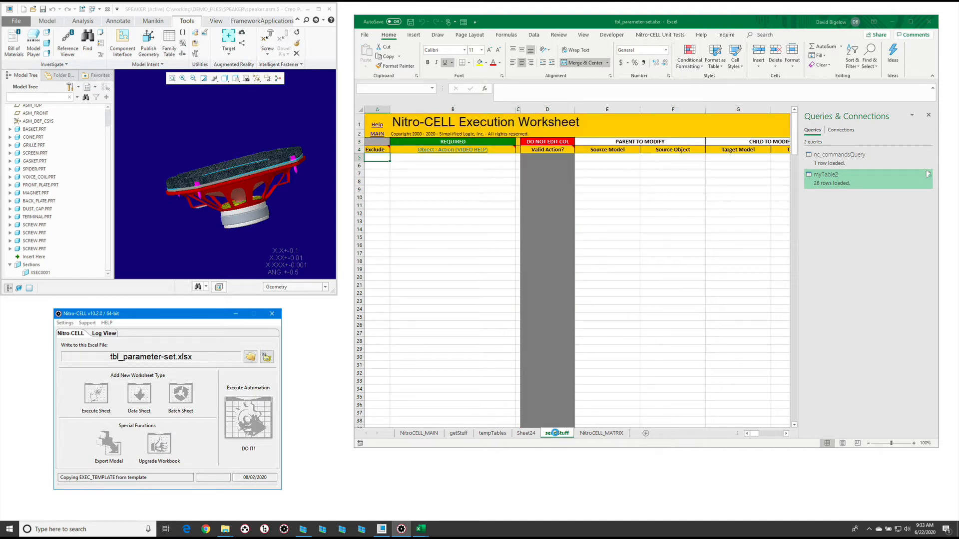
{"action": "left_click", "coordinate": [149, 409]}
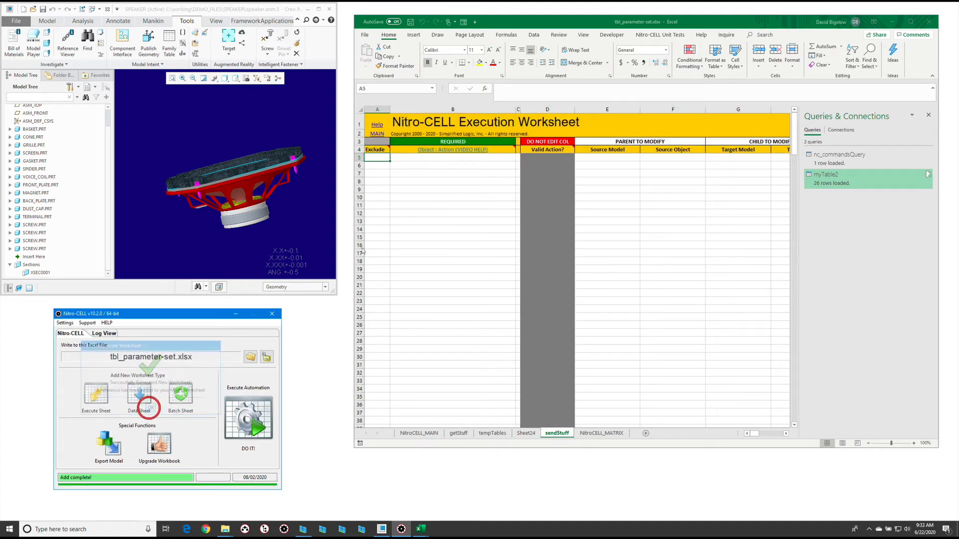
Enter the nc_command action worksheet : REFRESH_ALL in cell B7 of sendStuff.
{"action": "left_click", "coordinate": [445, 174]}
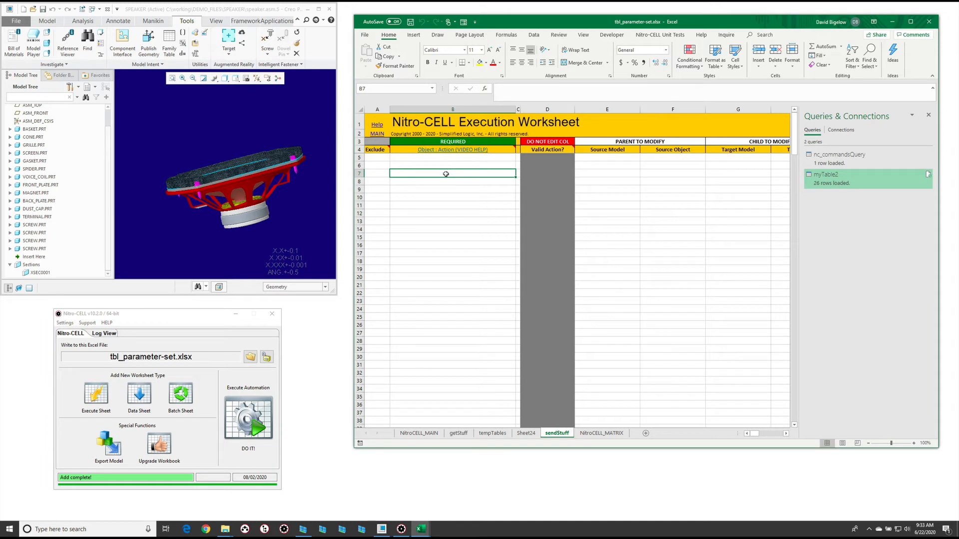
{"action": "type", "text": "=nc_command[re"}
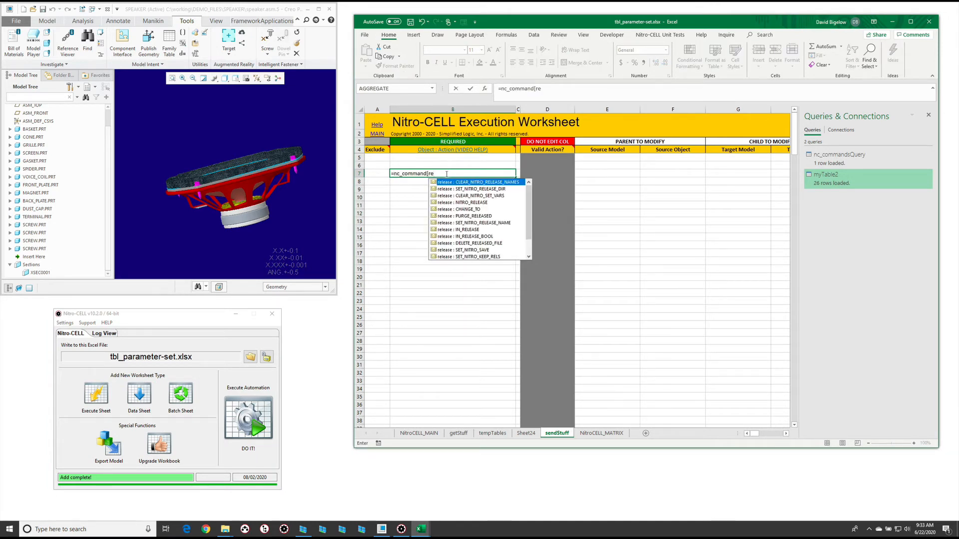
{"action": "type", "text": "f"}
{"action": "key", "text": "Tab"}
{"action": "type", "text": "]"}
{"action": "key", "text": "Return"}
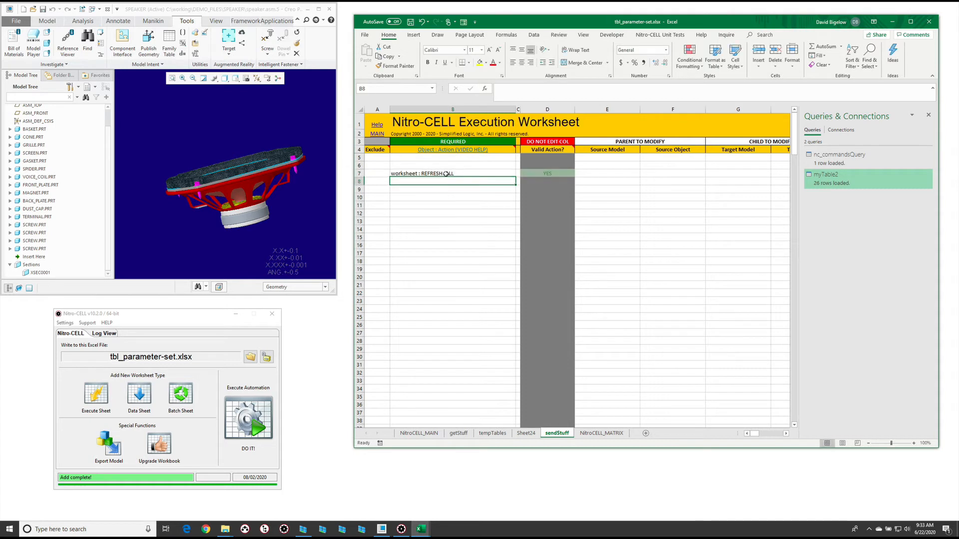
Enter the nc_command action tbl_parameter : SET in B10 and give it TBL:myTable2 as the source model in E10.
{"action": "left_click", "coordinate": [449, 195]}
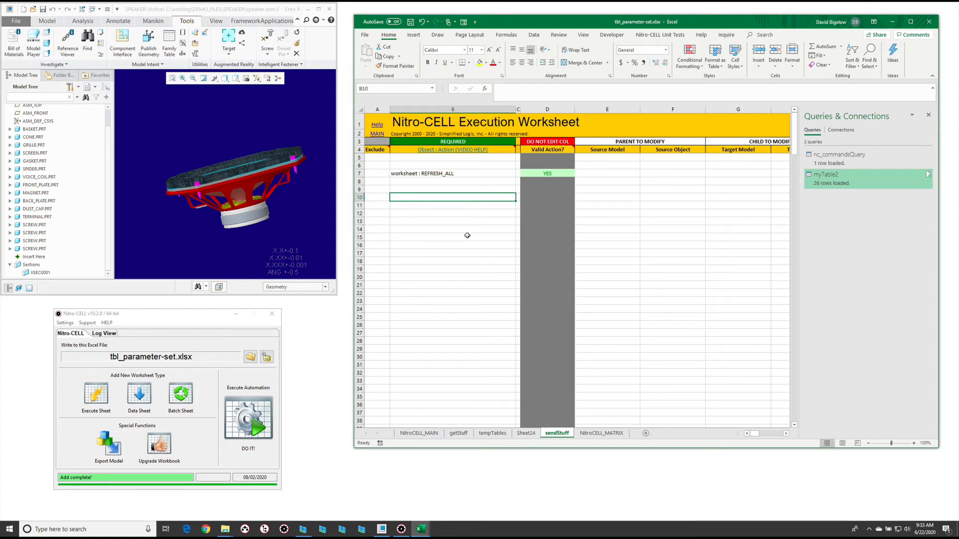
{"action": "type", "text": "=nc_command["}
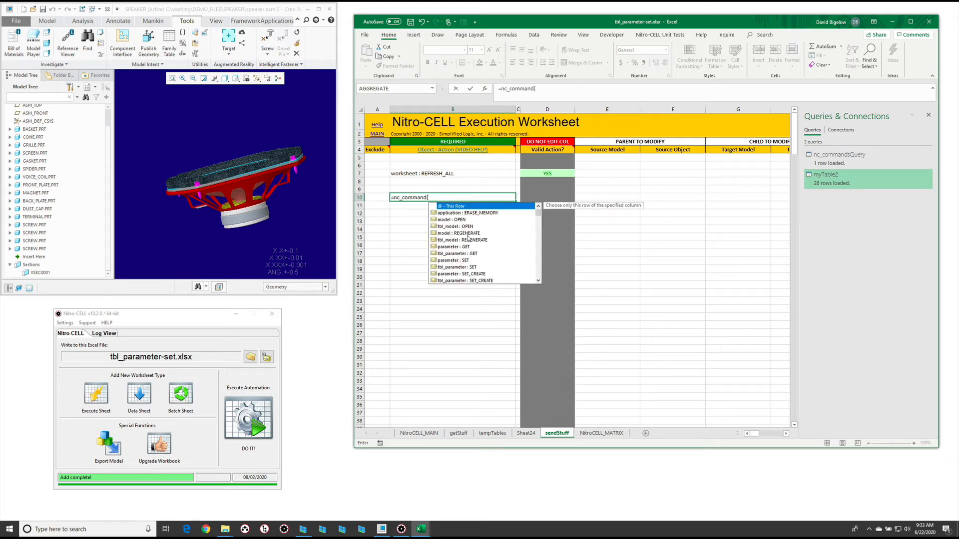
{"action": "type", "text": "tbl_parameter : SET"}
{"action": "key", "text": "Down"}
{"action": "key", "text": "Tab"}
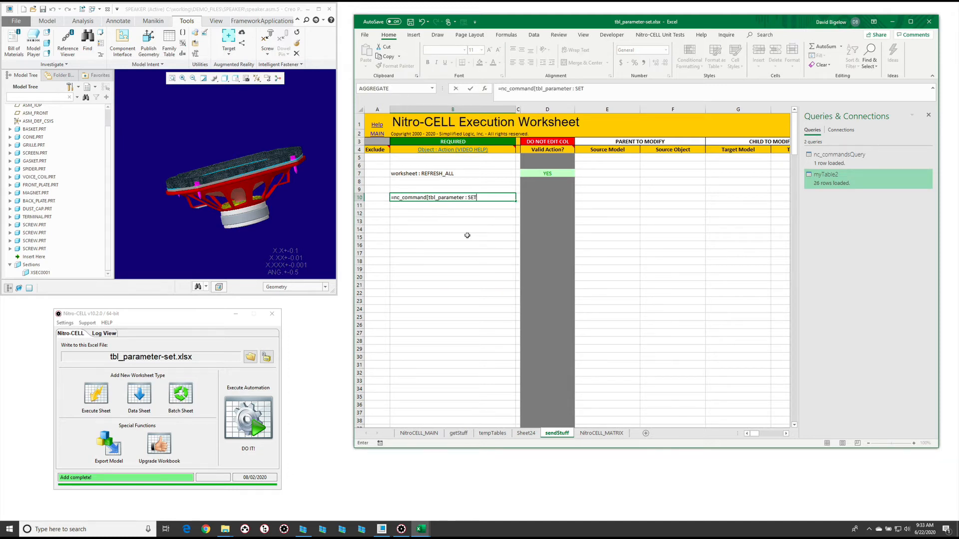
{"action": "key", "text": "Return"}
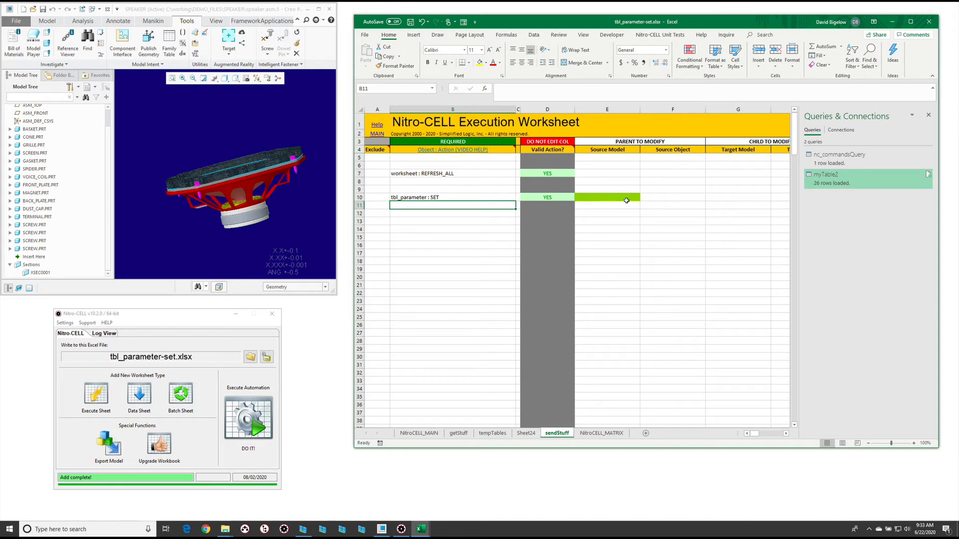
{"action": "left_click", "coordinate": [618, 199]}
{"action": "type", "text": "TBL:"}
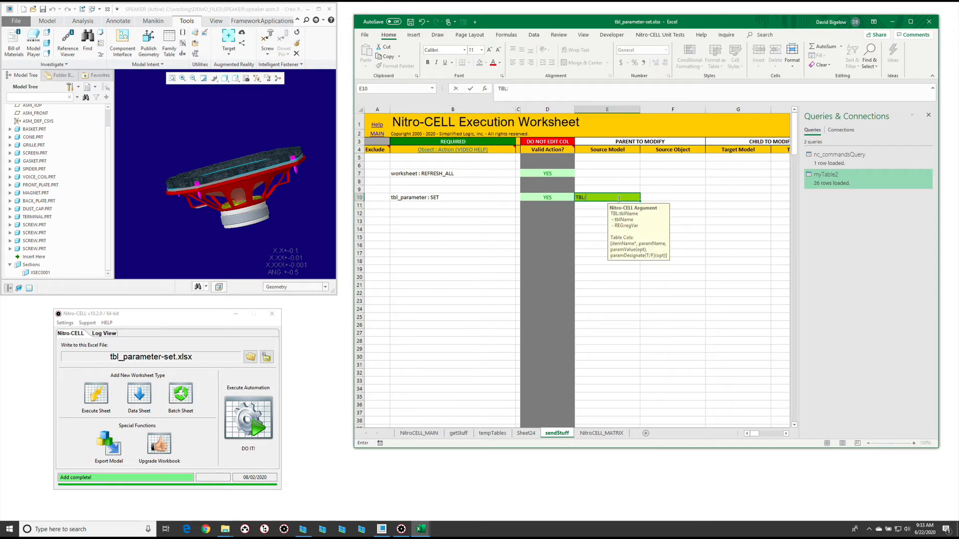
{"action": "type", "text": "myTable2"}
{"action": "key", "text": "Return"}
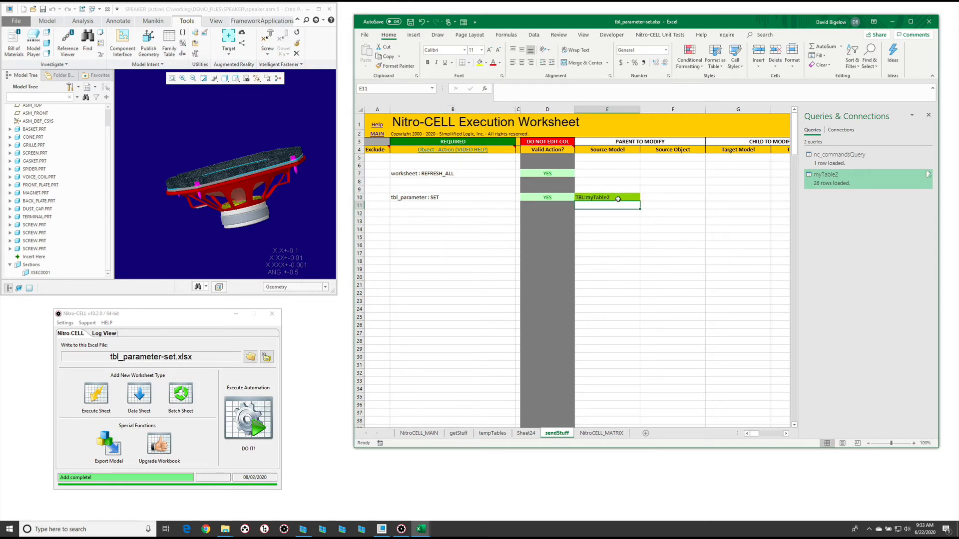
Close the Queries & Connections pane, open Sheet24 and execute the Nitro-CELL automation.
{"action": "left_click", "coordinate": [928, 114]}
{"action": "left_click", "coordinate": [526, 433]}
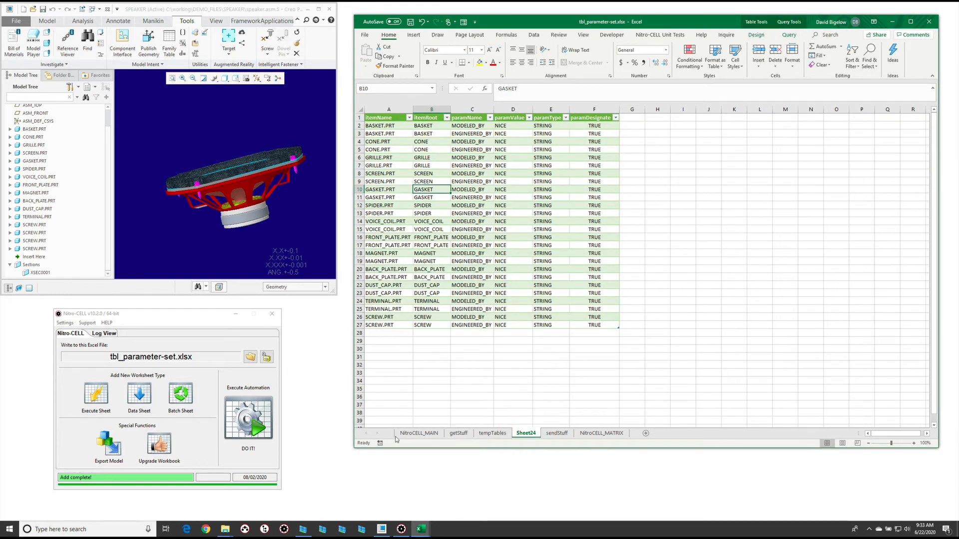
{"action": "left_click", "coordinate": [238, 431]}
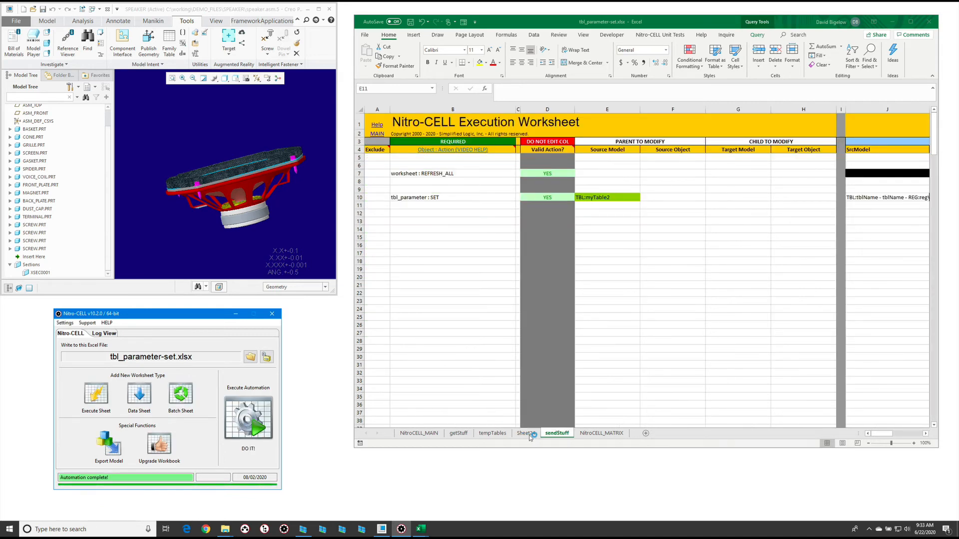
Switch to Creo and inspect the part-level parameters of DUST_CAP.PRT.
{"action": "left_click", "coordinate": [191, 112]}
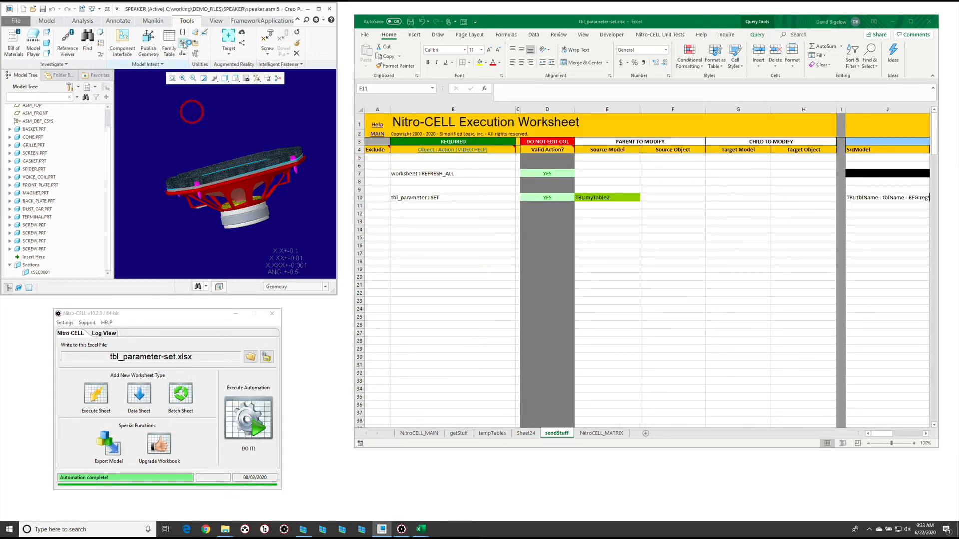
{"action": "left_click", "coordinate": [183, 32]}
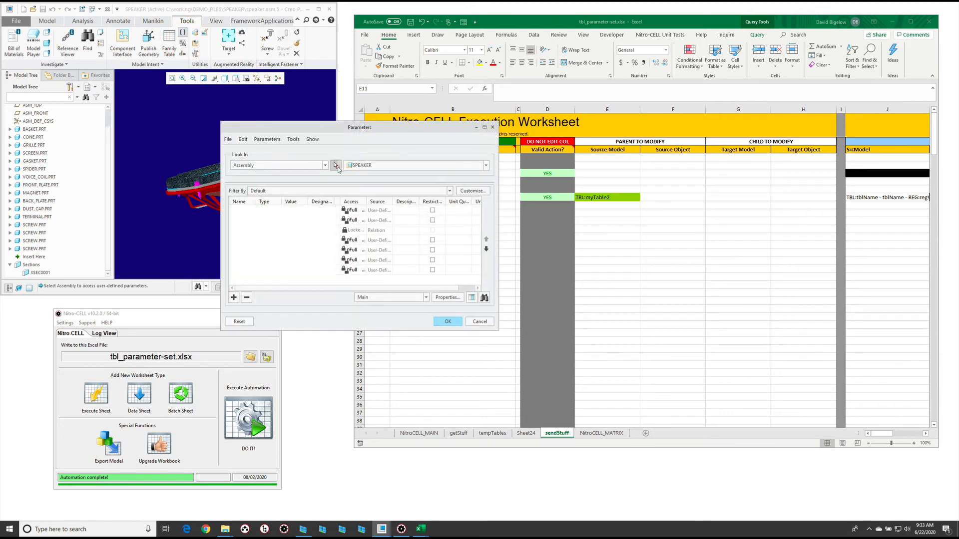
{"action": "left_click", "coordinate": [271, 166]}
{"action": "left_click", "coordinate": [263, 187]}
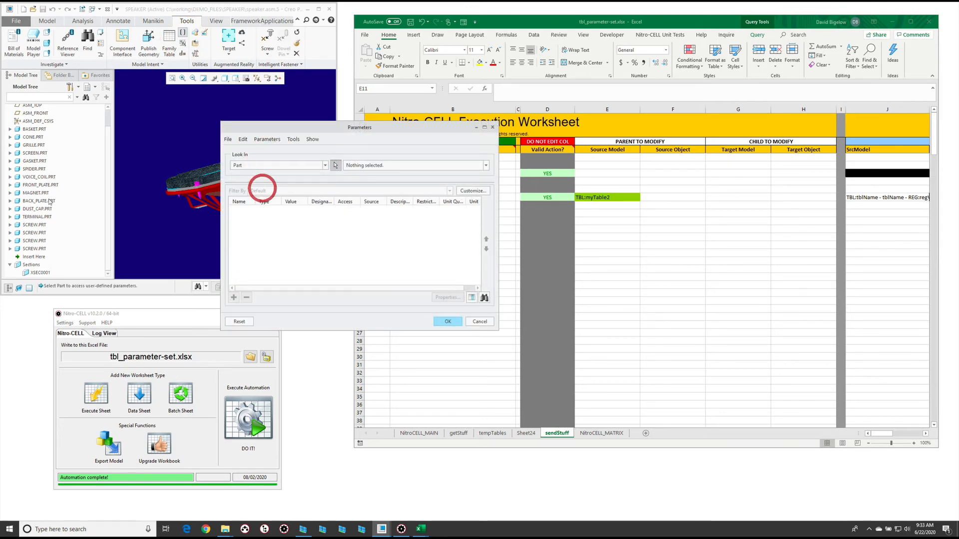
{"action": "left_click", "coordinate": [36, 208]}
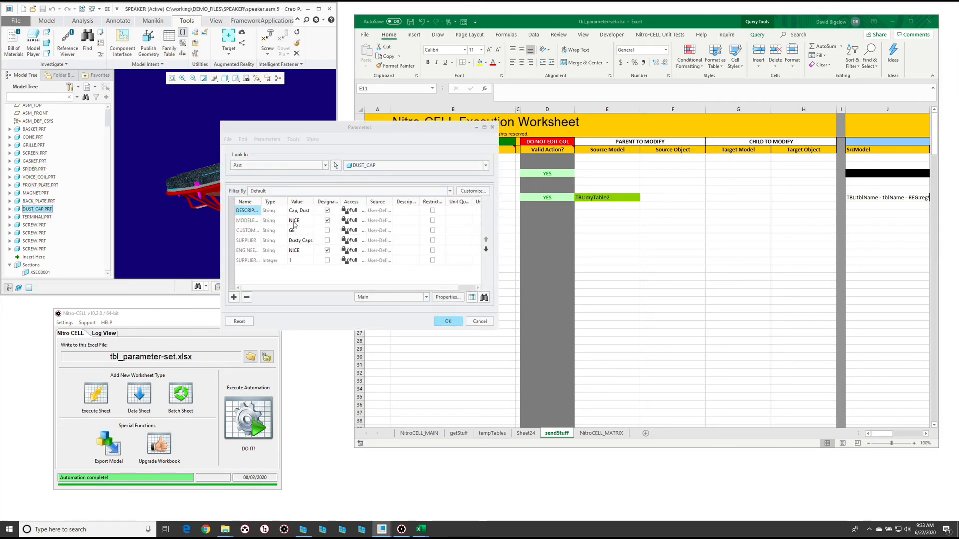
Set the MODELED_BY parameter of SPIDER.PRT to "SUPER WONG VALUE" and accept the parameter changes.
{"action": "left_click", "coordinate": [335, 165]}
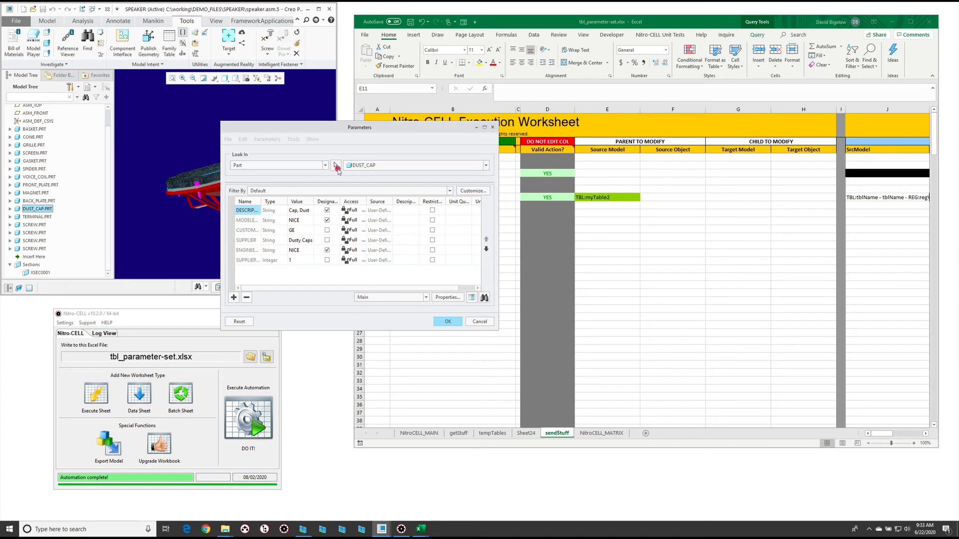
{"action": "left_click", "coordinate": [34, 169]}
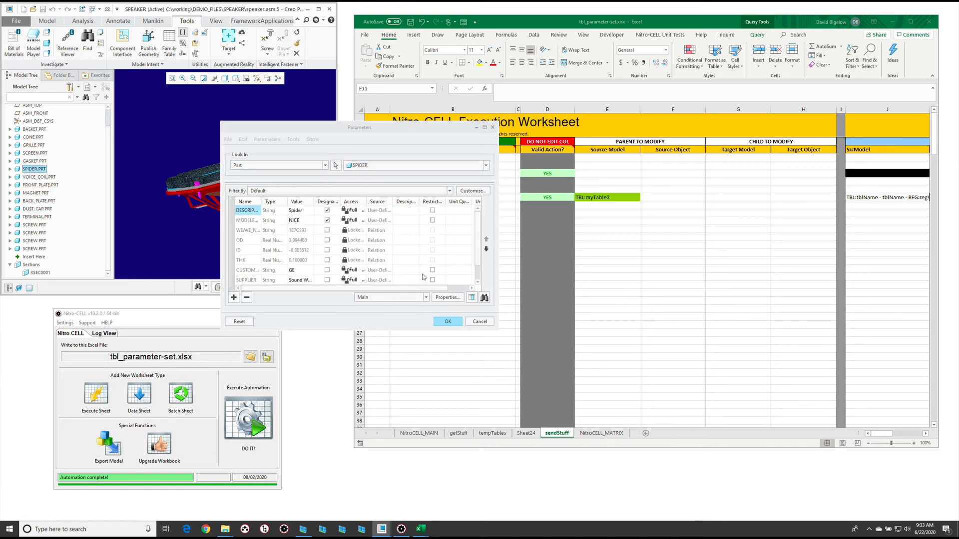
{"action": "left_click", "coordinate": [306, 220]}
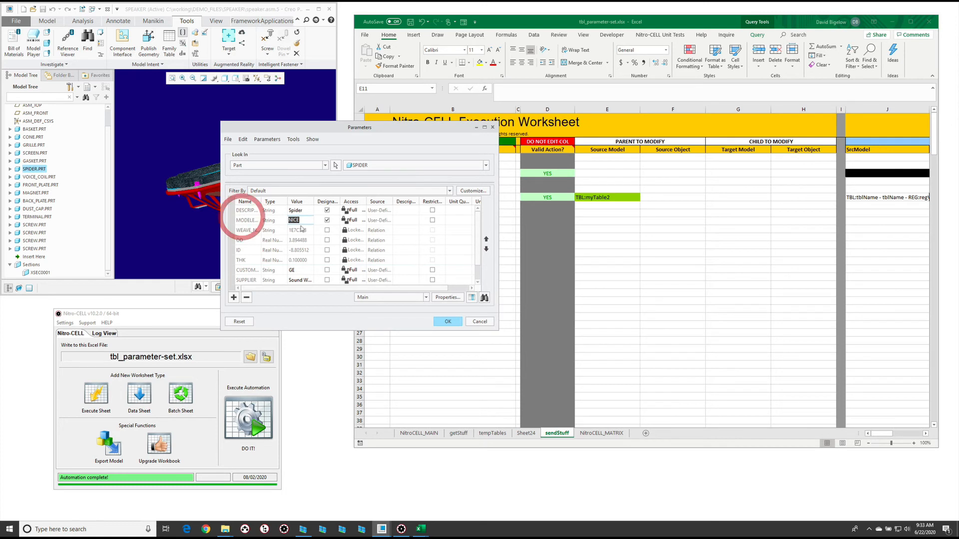
{"action": "type", "text": "SU"}
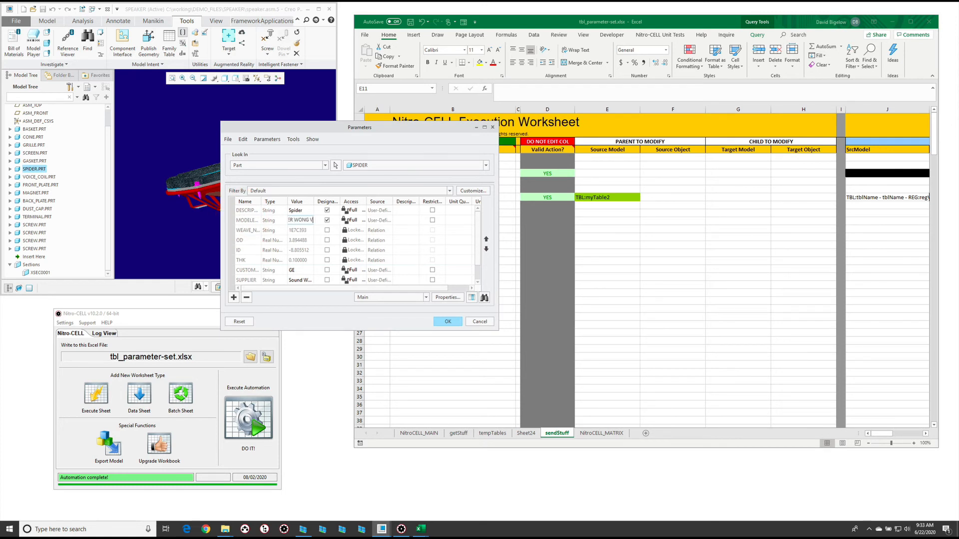
{"action": "type", "text": "PER WRONG VALUE"}
{"action": "left_click", "coordinate": [301, 229]}
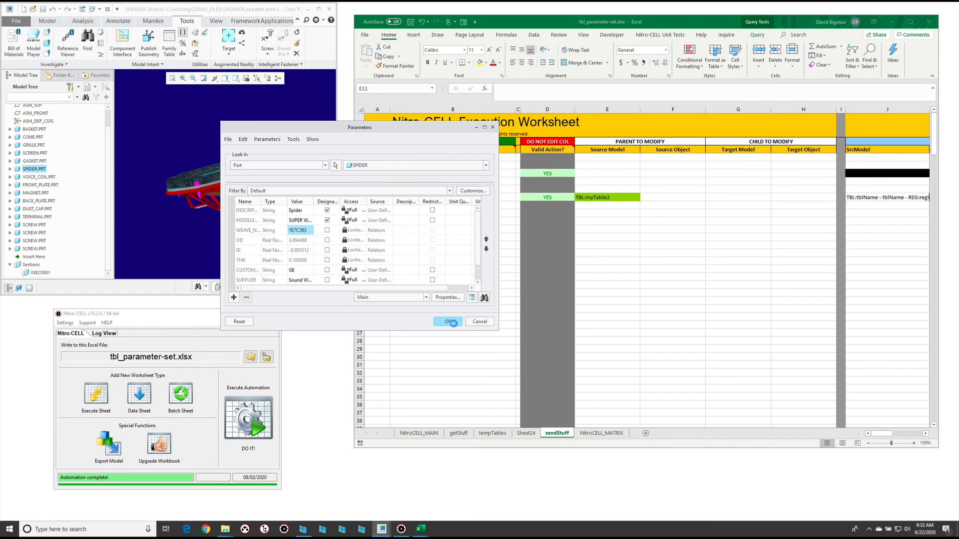
{"action": "left_click", "coordinate": [452, 323]}
{"action": "left_click", "coordinate": [248, 247]}
{"action": "left_click_drag", "start_coordinate": [248, 247], "coordinate": [305, 292]}
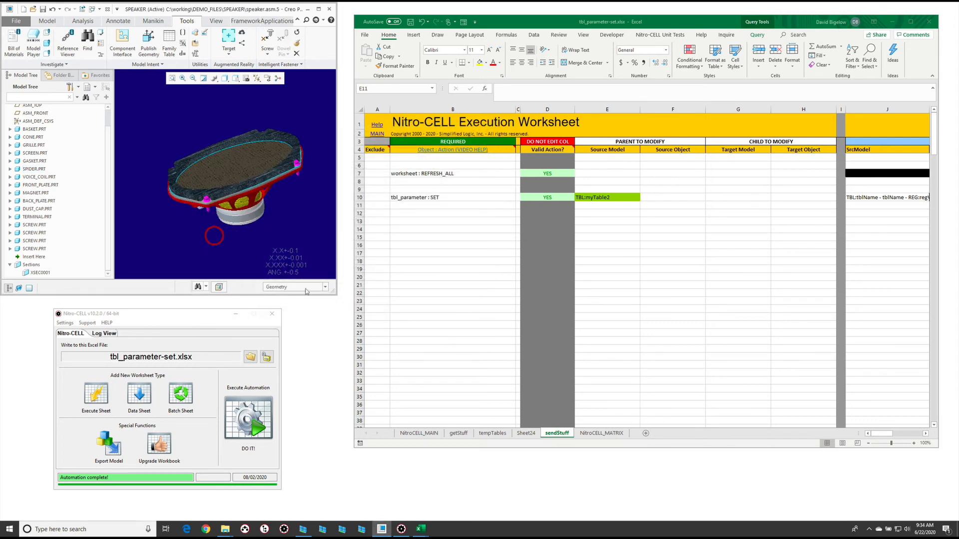
Execute the Nitro-CELL automation again and open Sheet24 in the workbook.
{"action": "left_click", "coordinate": [234, 427]}
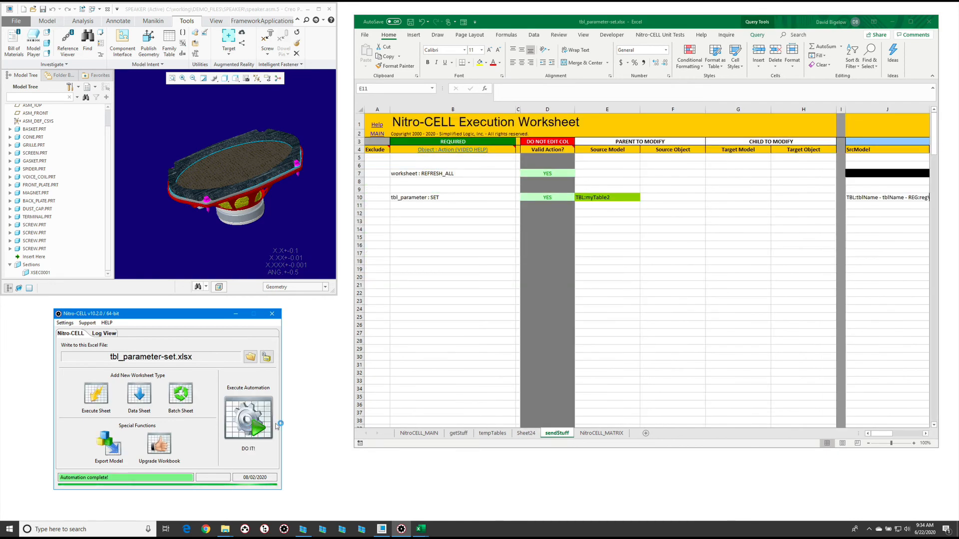
{"action": "left_click", "coordinate": [526, 434]}
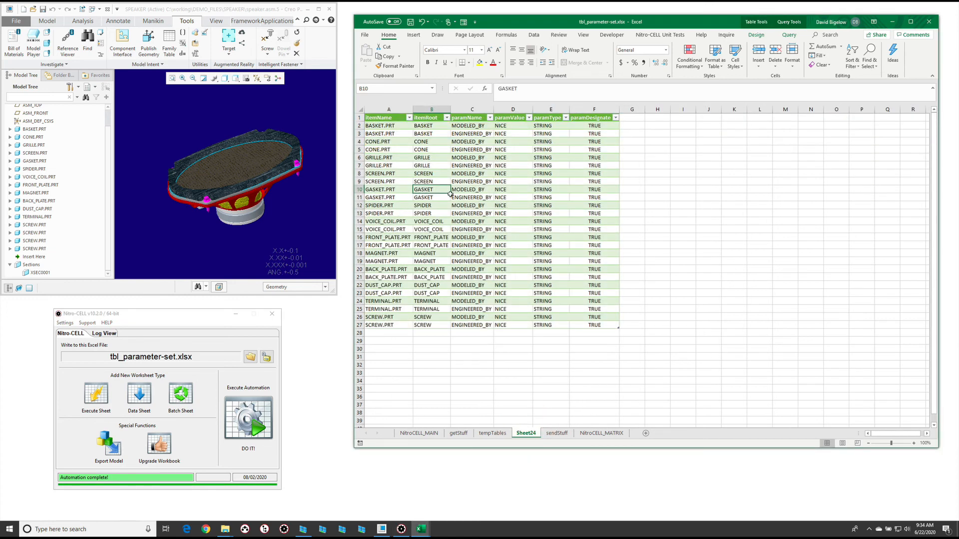
Inspect the part-level parameters of SPIDER.PRT in Creo, checking MODELED_BY, and close the parameter list.
{"action": "left_click", "coordinate": [139, 118]}
{"action": "left_click", "coordinate": [183, 32]}
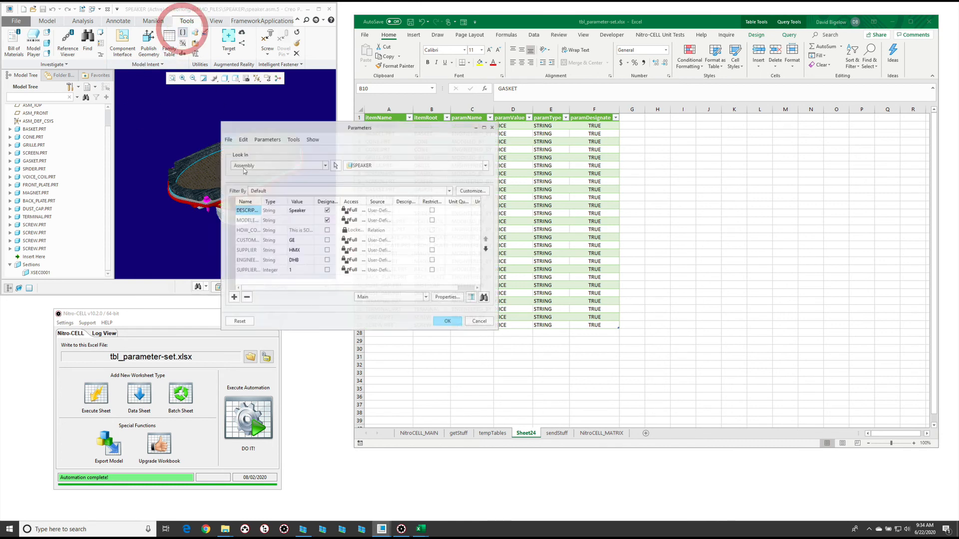
{"action": "left_click", "coordinate": [288, 171]}
{"action": "left_click", "coordinate": [285, 182]}
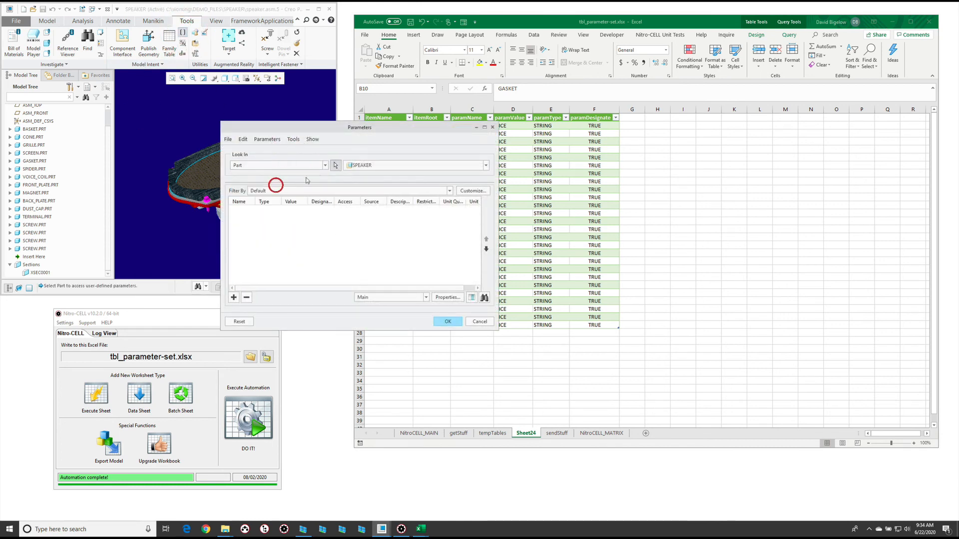
{"action": "left_click", "coordinate": [39, 170]}
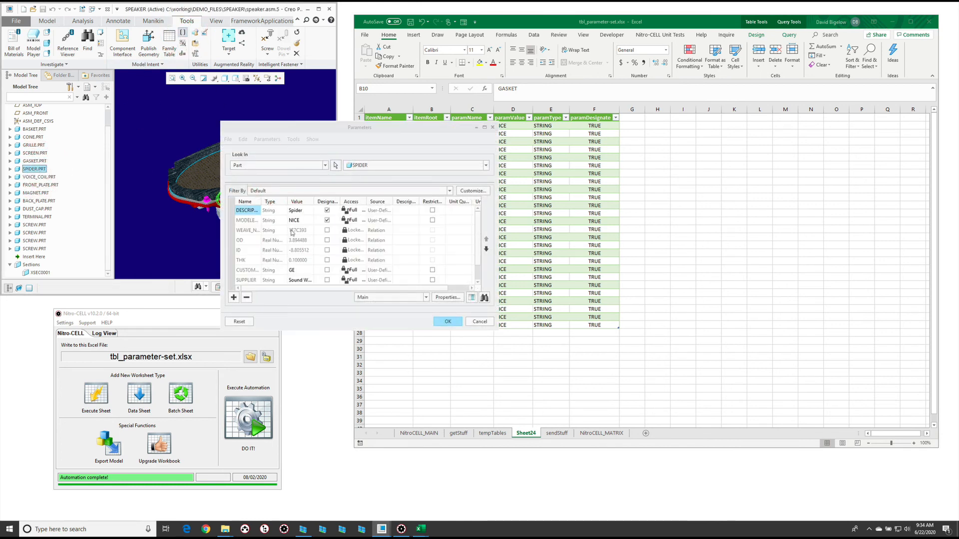
{"action": "left_click", "coordinate": [459, 323]}
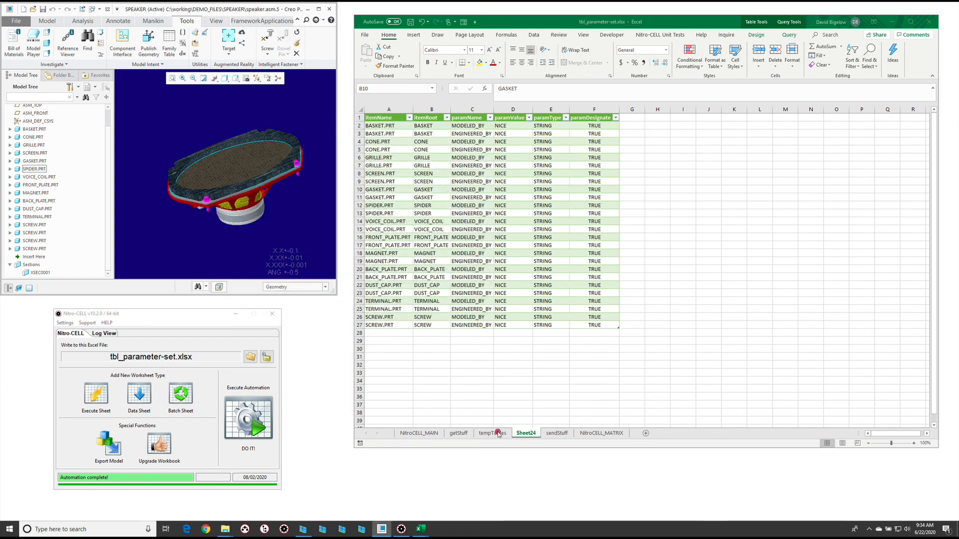
Review the getStuff, tempTables, Sheet24 and sendStuff worksheets in the Excel workbook.
{"action": "left_click", "coordinate": [498, 433]}
{"action": "left_click", "coordinate": [550, 434]}
{"action": "left_click", "coordinate": [462, 434]}
{"action": "left_click", "coordinate": [488, 435]}
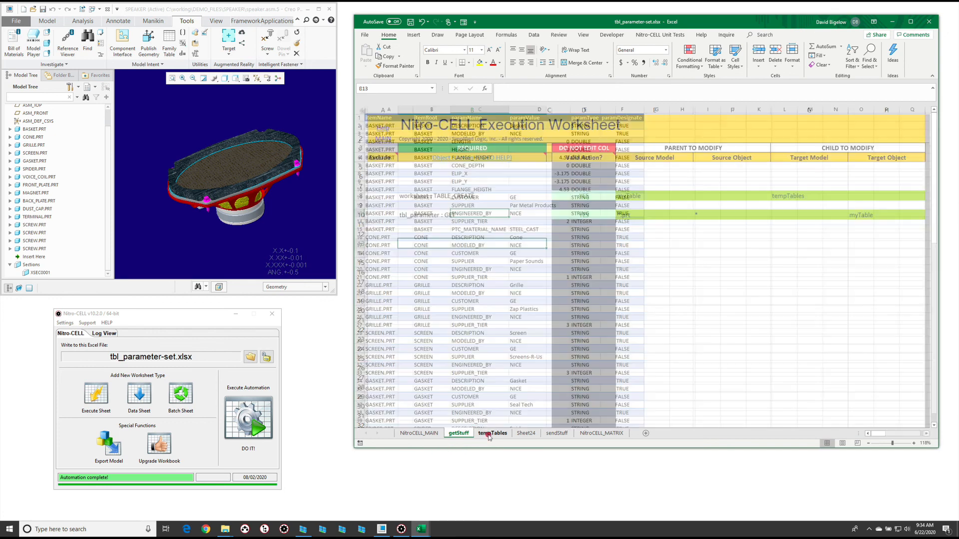
{"action": "left_click", "coordinate": [524, 434]}
{"action": "left_click", "coordinate": [554, 435]}
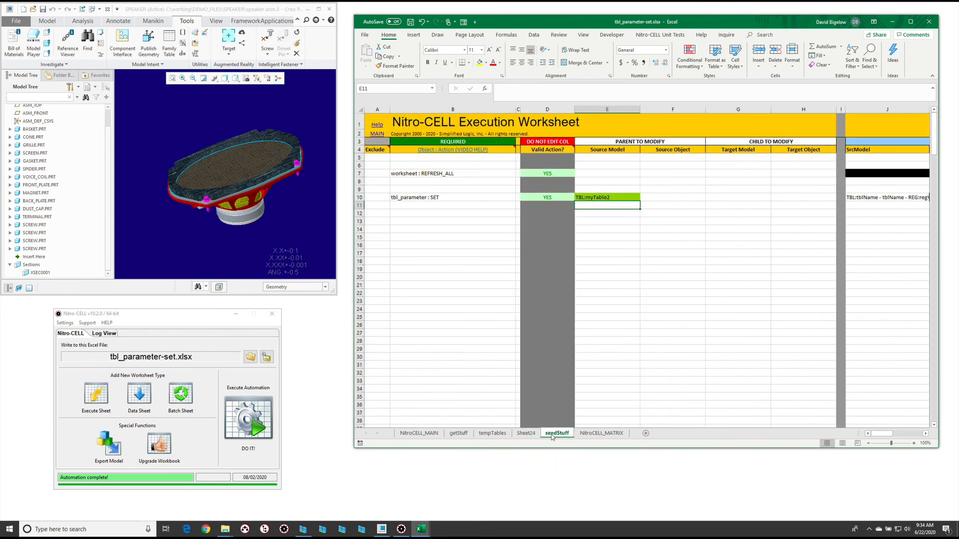